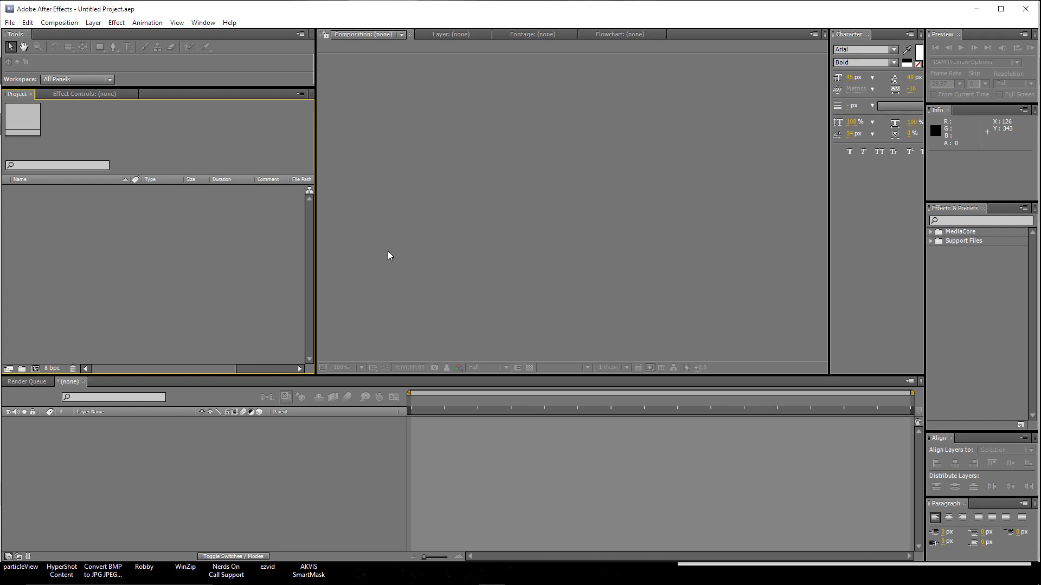
Create a new composition, Comp 1, at 1280×720 and 30 fps
click(60, 23)
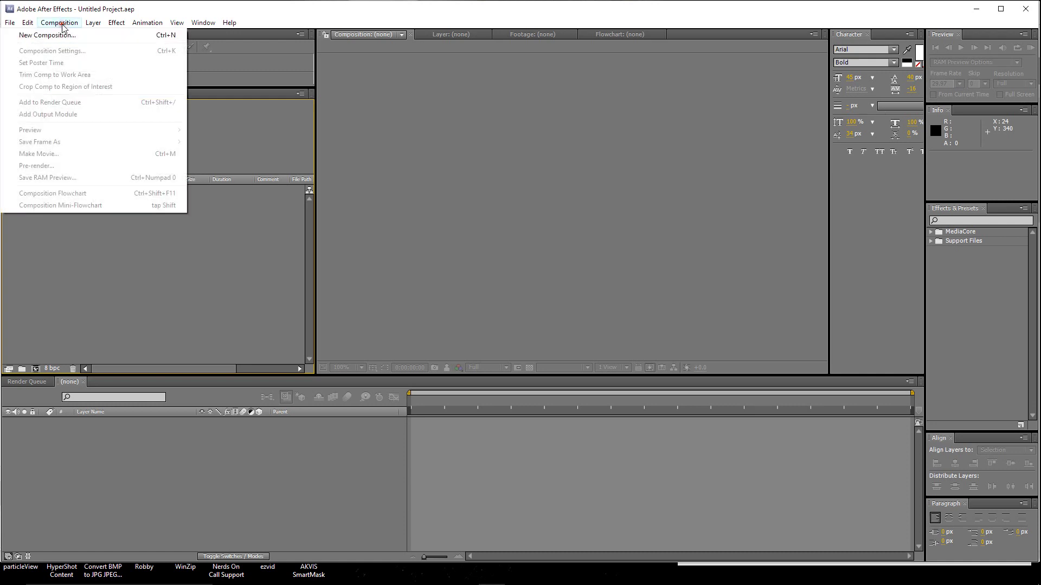
click(63, 32)
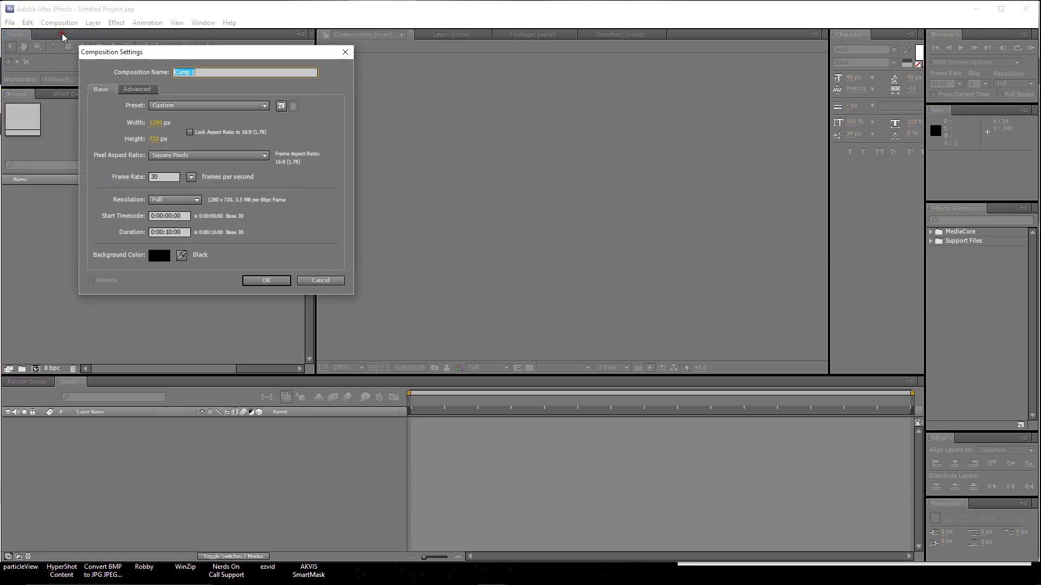
click(266, 281)
Add a new solid layer named 'element'
click(93, 23)
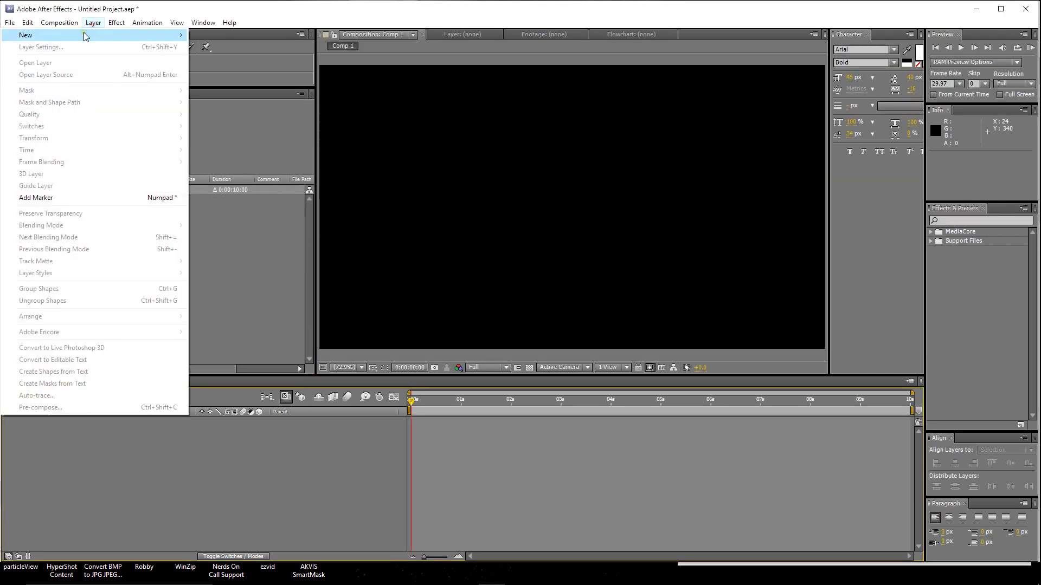
mouse_move(83, 36)
click(222, 49)
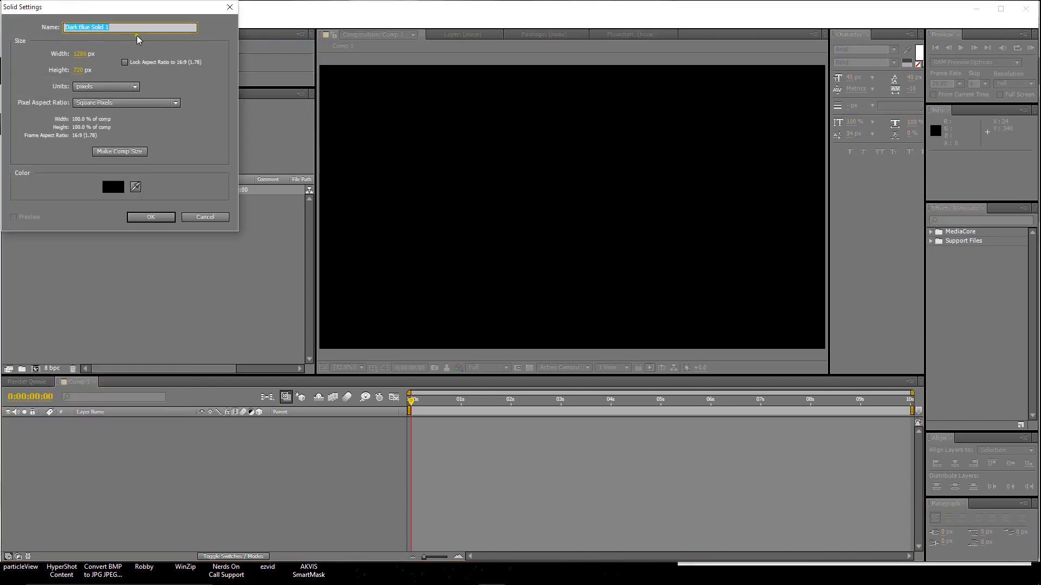
text(element)
key(Return)
Apply the Video Copilot Element effect to the solid
click(116, 22)
mouse_move(86, 386)
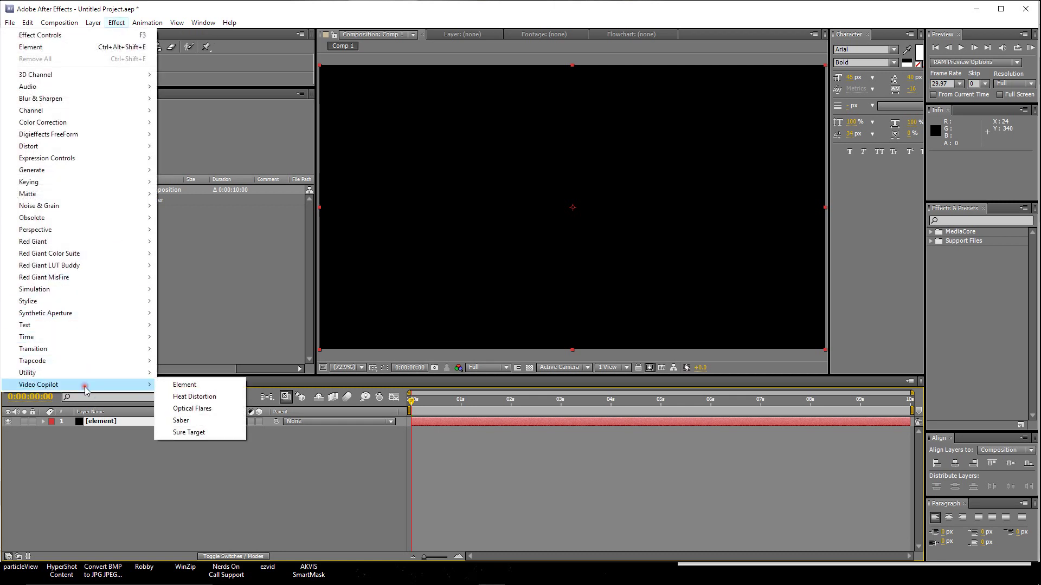
click(199, 390)
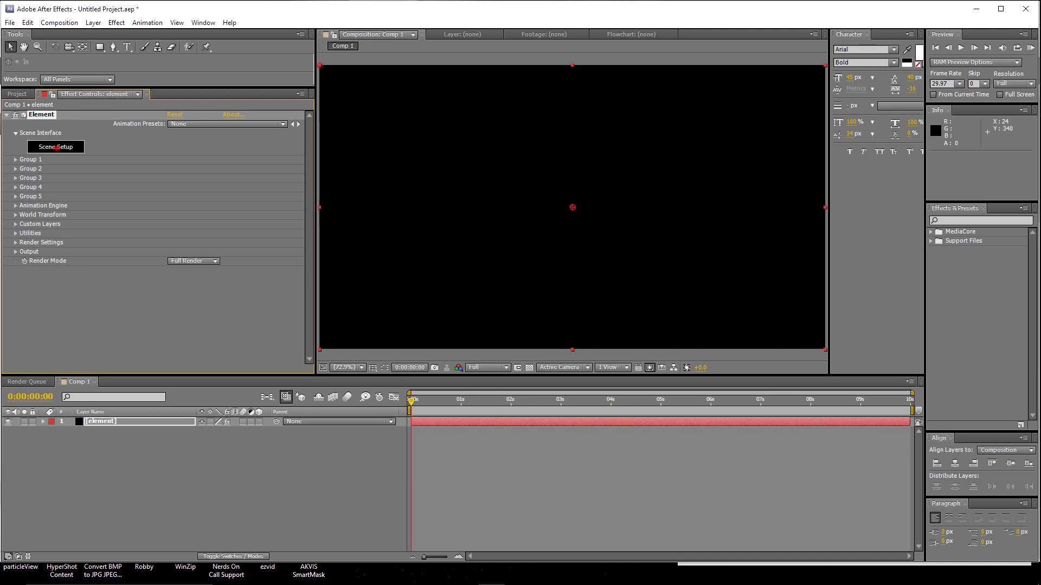
Add a box primitive in Element's Scene Setup with Chamfer 0 and No Smoothing enabled
click(56, 148)
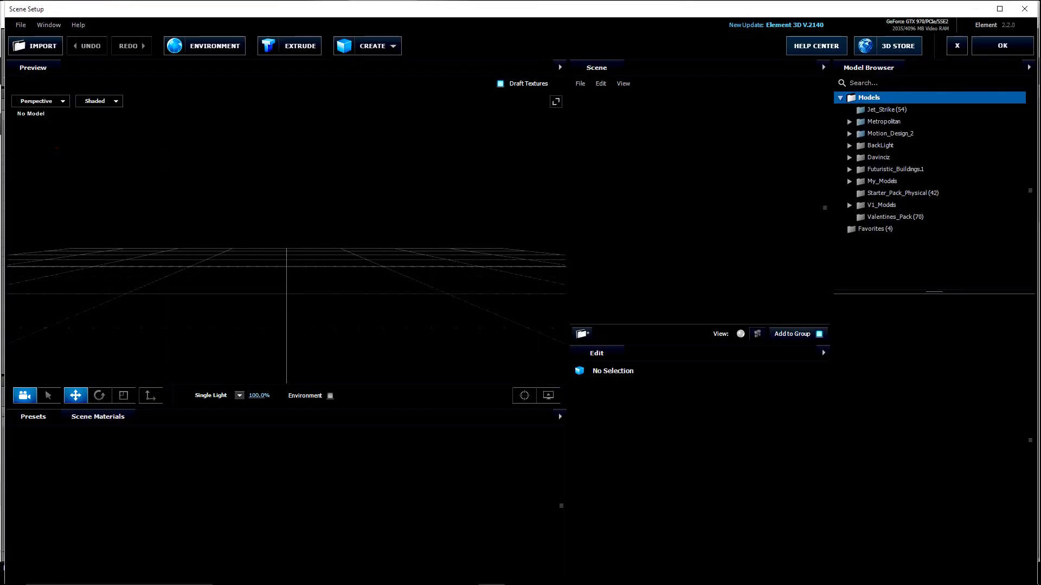
drag(209, 186, 190, 195)
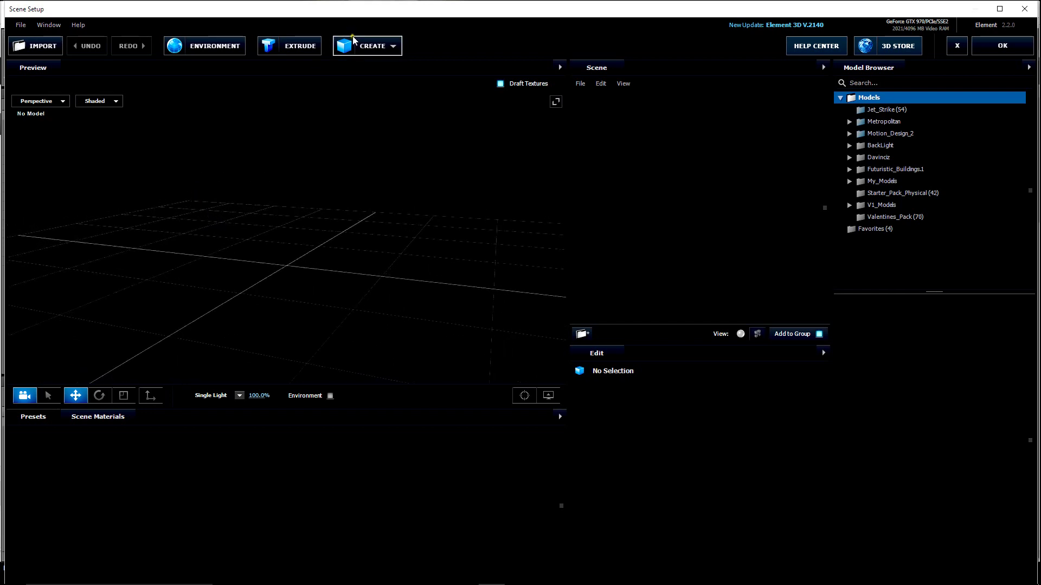
click(364, 46)
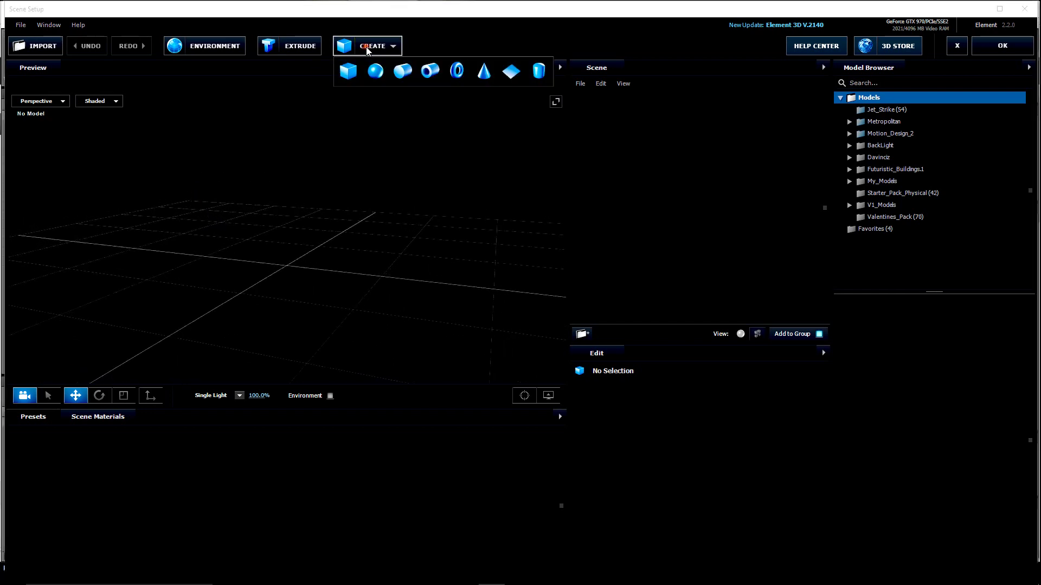
click(355, 73)
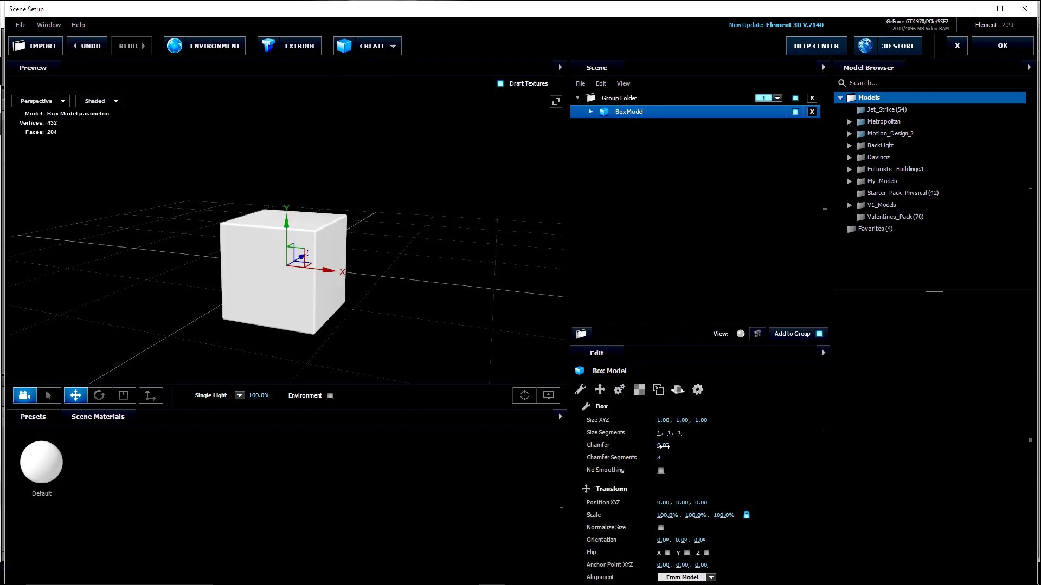
drag(659, 445, 643, 456)
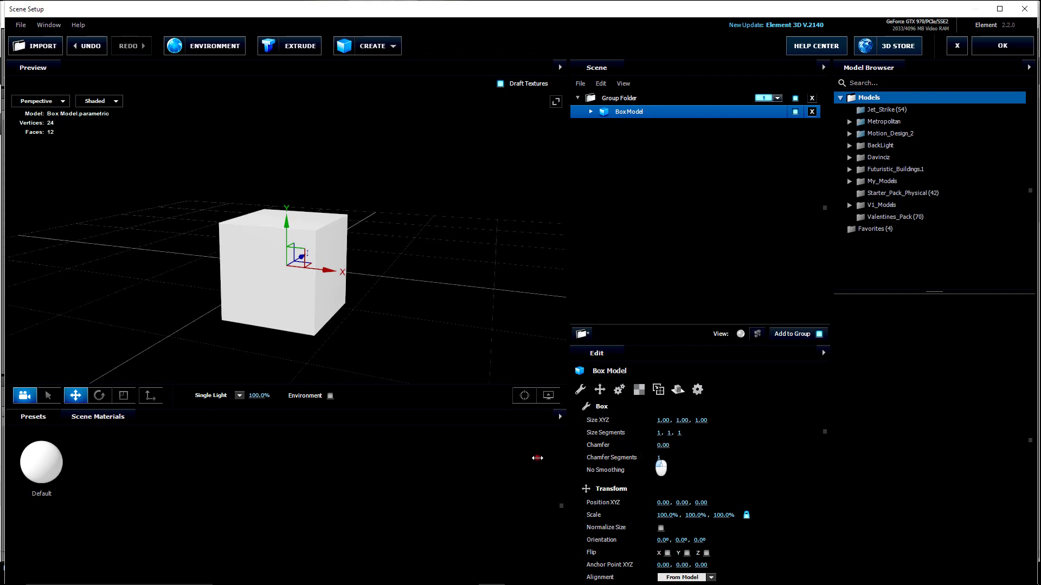
click(660, 470)
Squash the box to 14.9% X scale and raise it onto the grid in Right view
click(123, 395)
drag(335, 272, 296, 275)
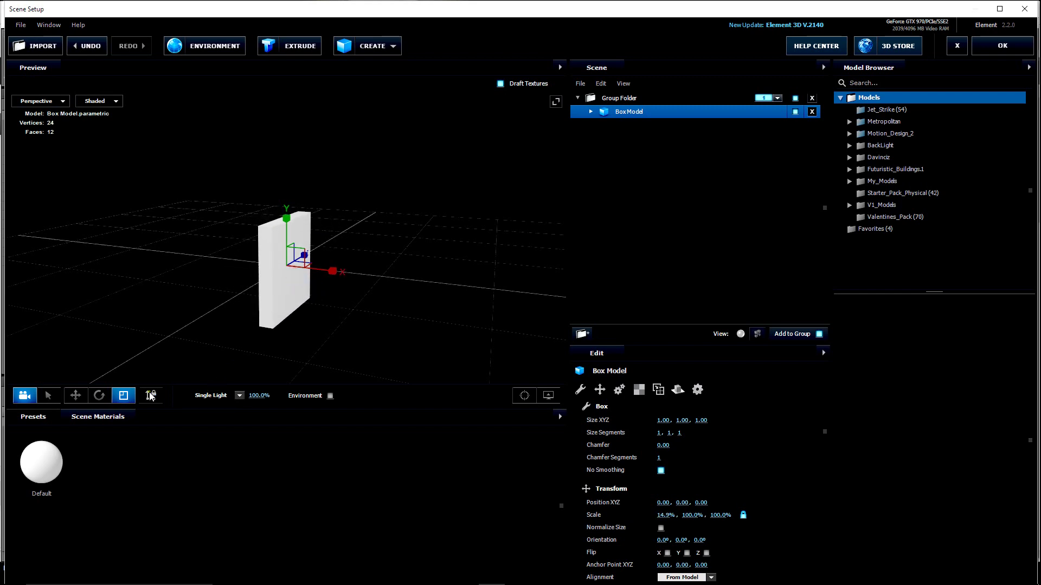
click(39, 101)
click(42, 150)
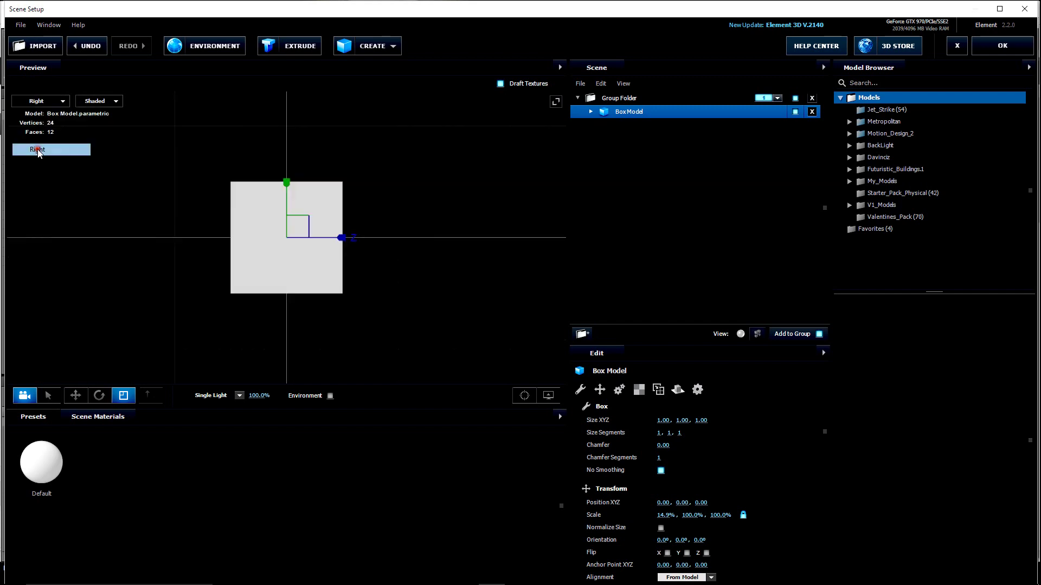
click(78, 396)
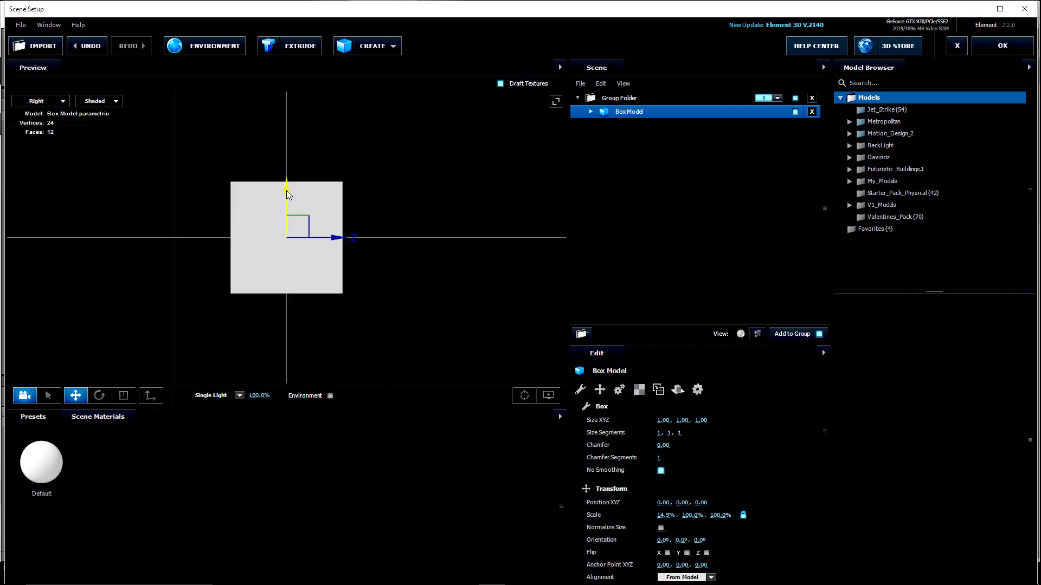
drag(287, 193, 289, 139)
Move the box's anchor point to a bottom corner (0.46, -0.50, -0.50) using Right, Front and Top views
click(152, 402)
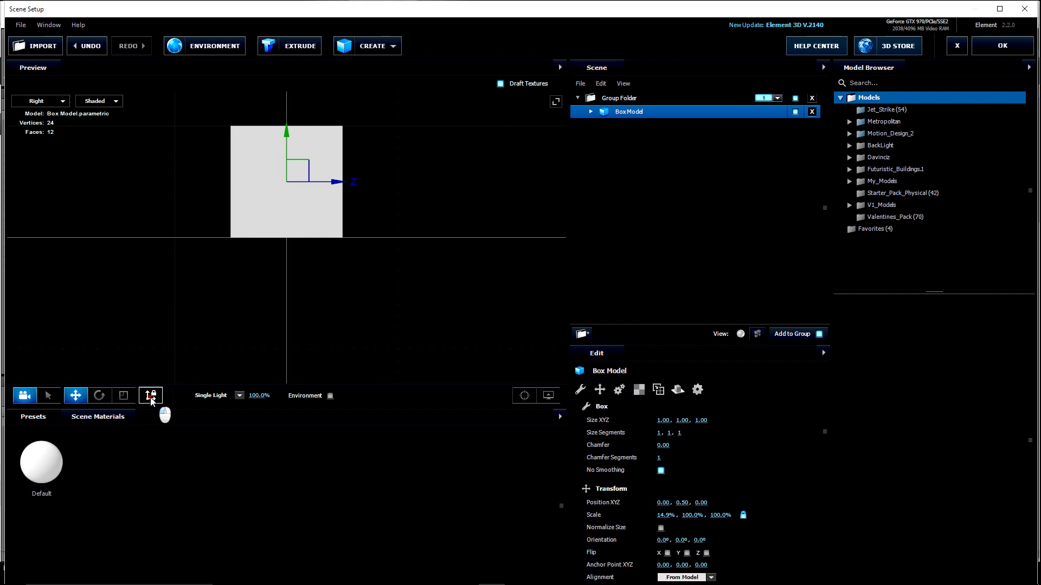
click(151, 400)
drag(288, 139, 288, 191)
click(49, 104)
click(43, 160)
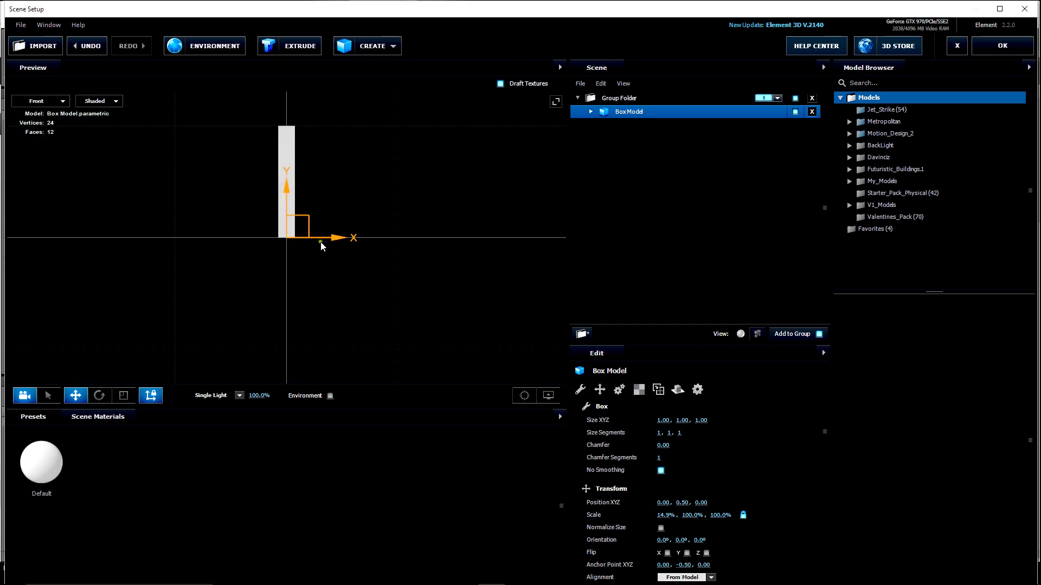
drag(320, 239, 329, 241)
click(43, 102)
click(47, 102)
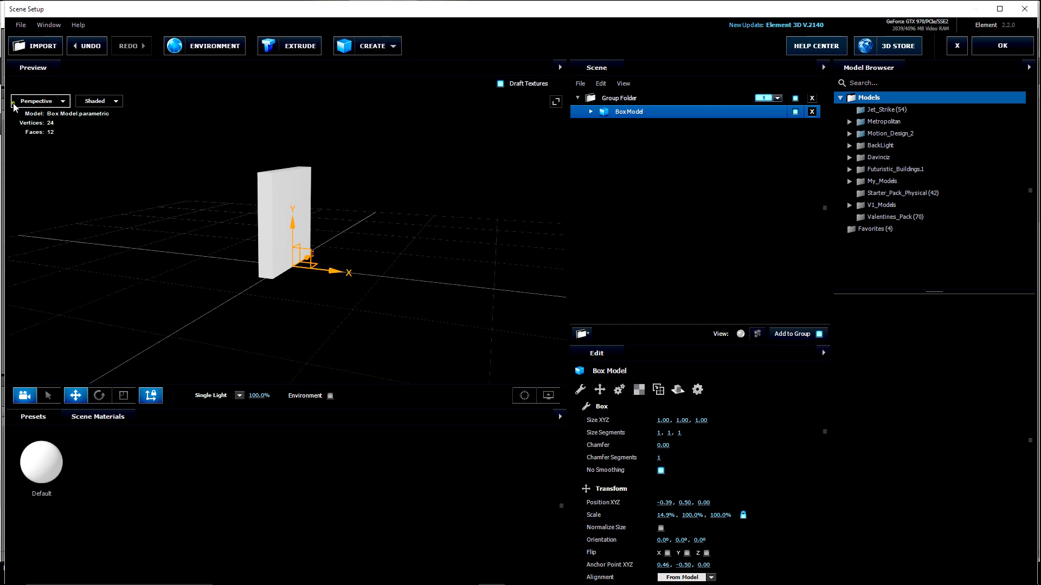
click(32, 102)
click(35, 113)
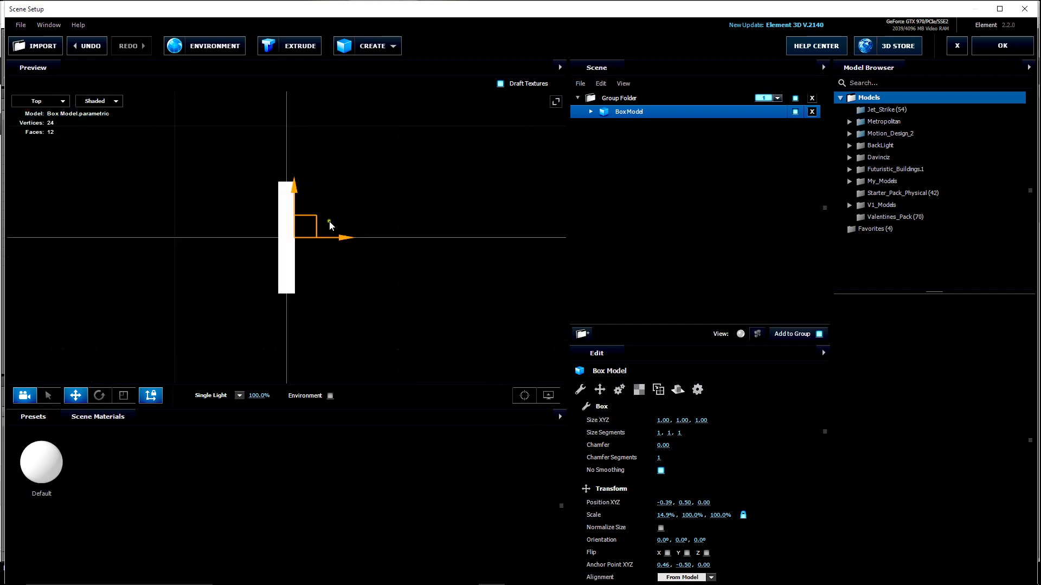
drag(295, 194, 306, 247)
click(33, 101)
click(34, 103)
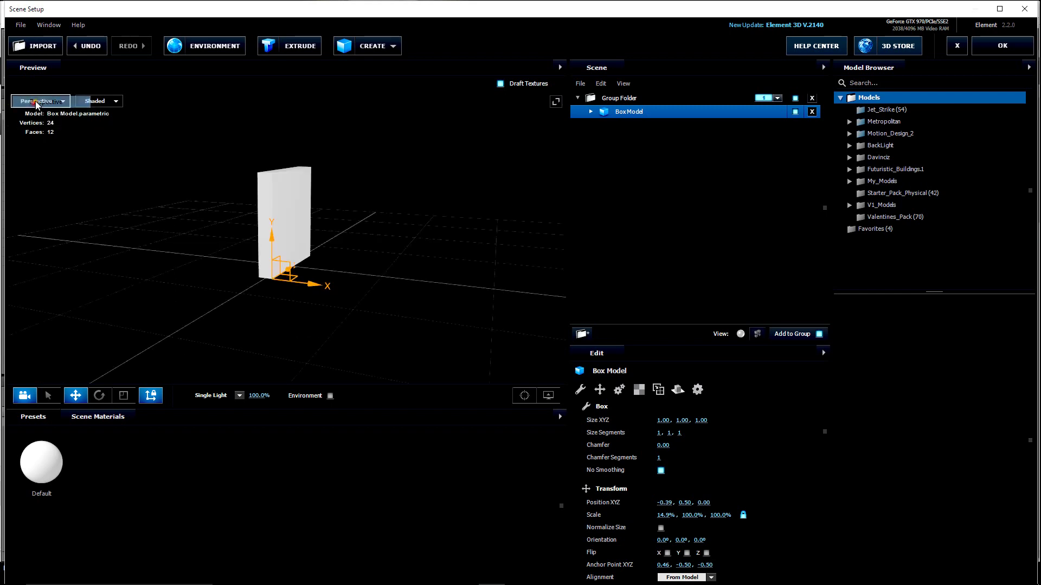
Slide the box to Z -1.48 and scale it to 14.9%, 64.1%, 500.5% as a long low wall
drag(274, 332, 230, 343)
click(151, 395)
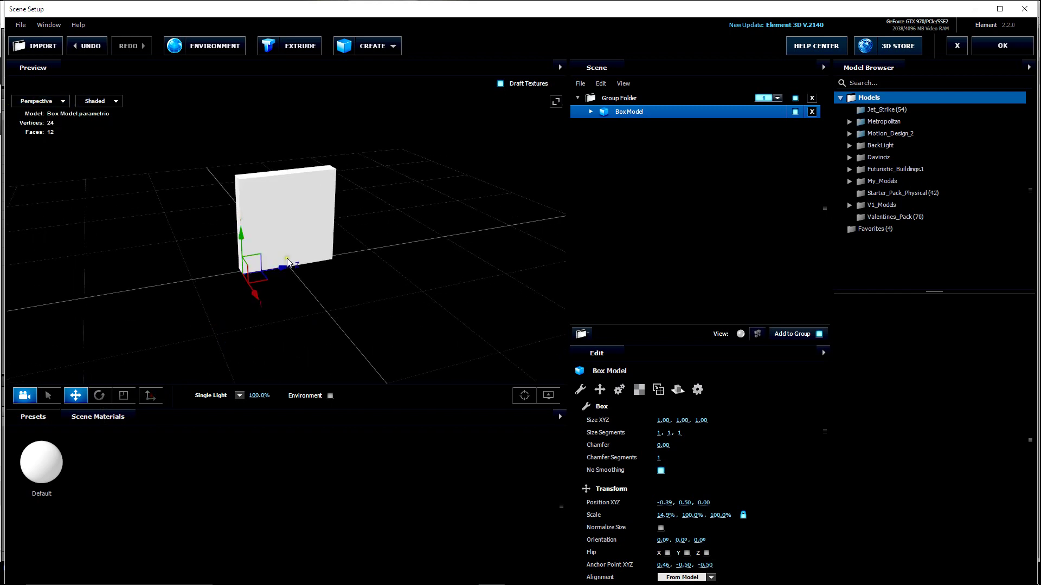
drag(365, 262, 264, 310)
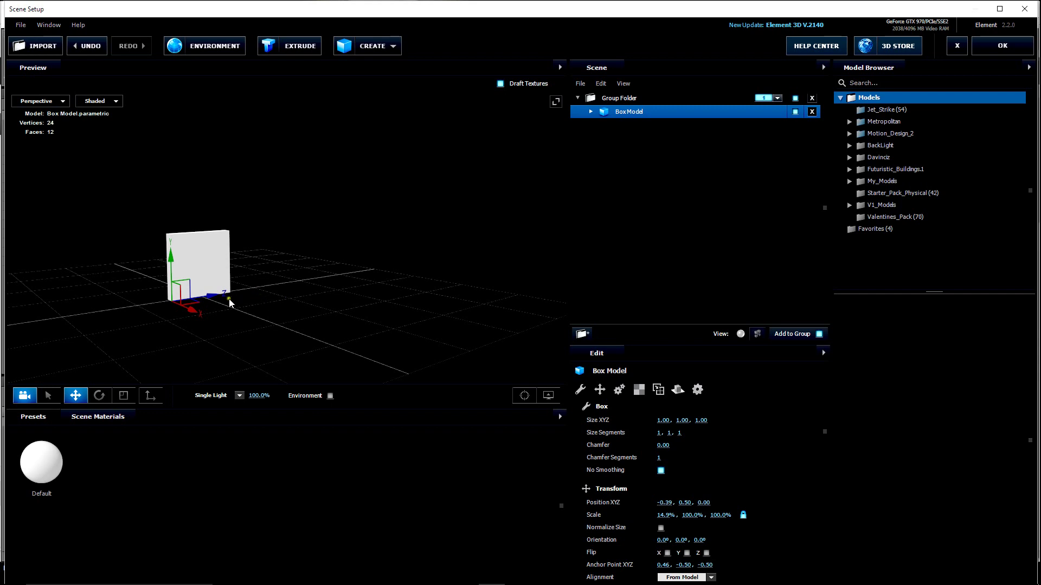
drag(353, 270, 350, 281)
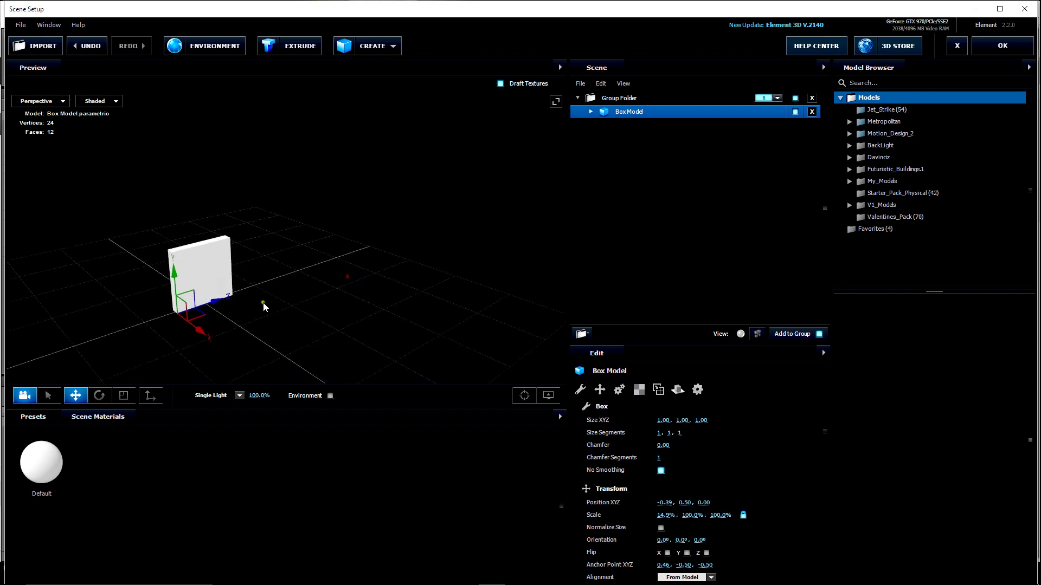
drag(221, 302, 138, 333)
click(122, 396)
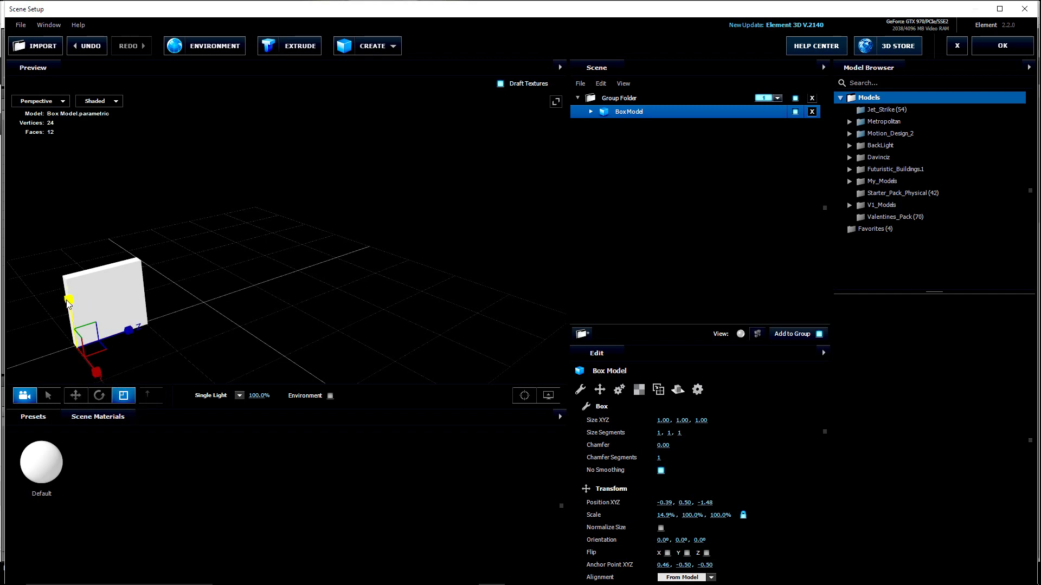
drag(68, 300, 328, 258)
click(75, 395)
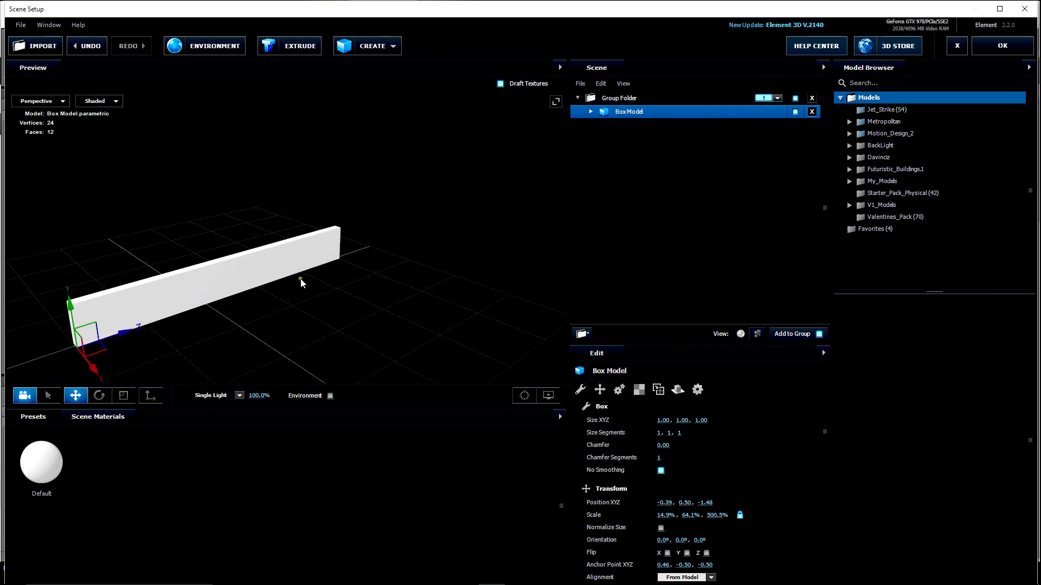
Rename the box model to 'window wall bottom'
double_click(636, 112)
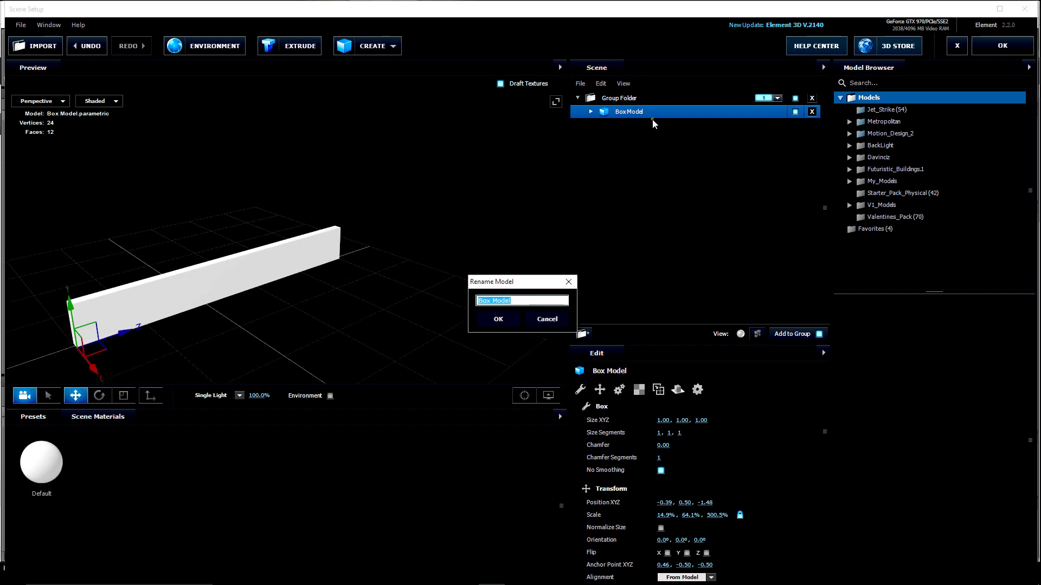
text(window wall bottom)
key(Return)
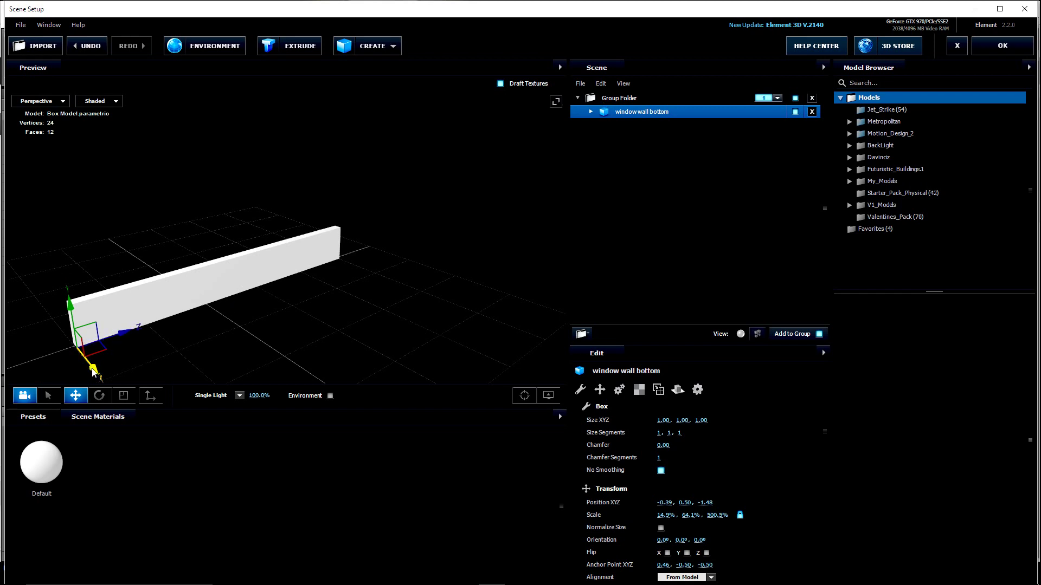
Duplicate the bottom wall and shrink the copy along Z to a short 92% block
drag(95, 372, 114, 394)
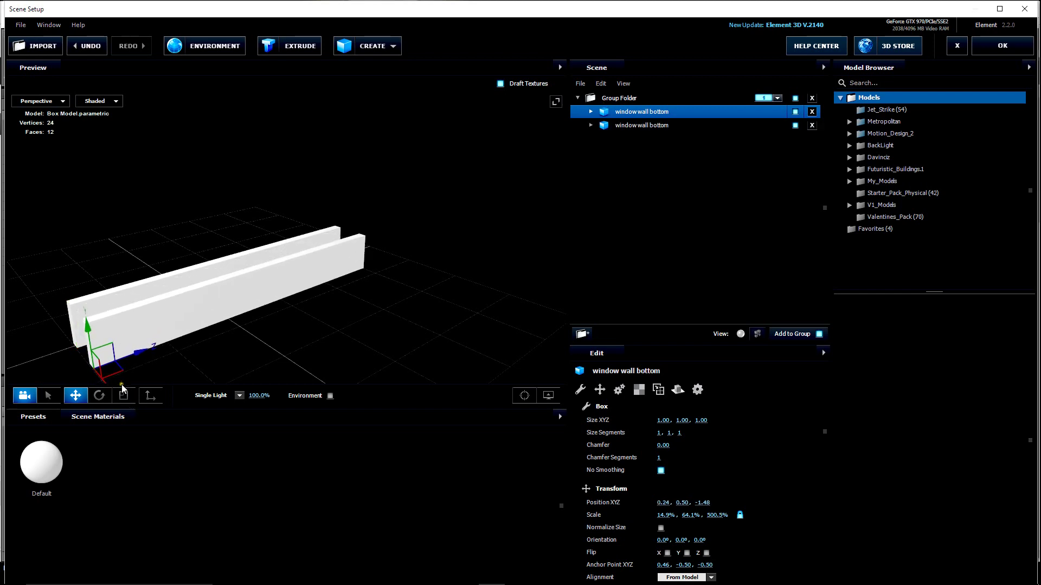
click(123, 396)
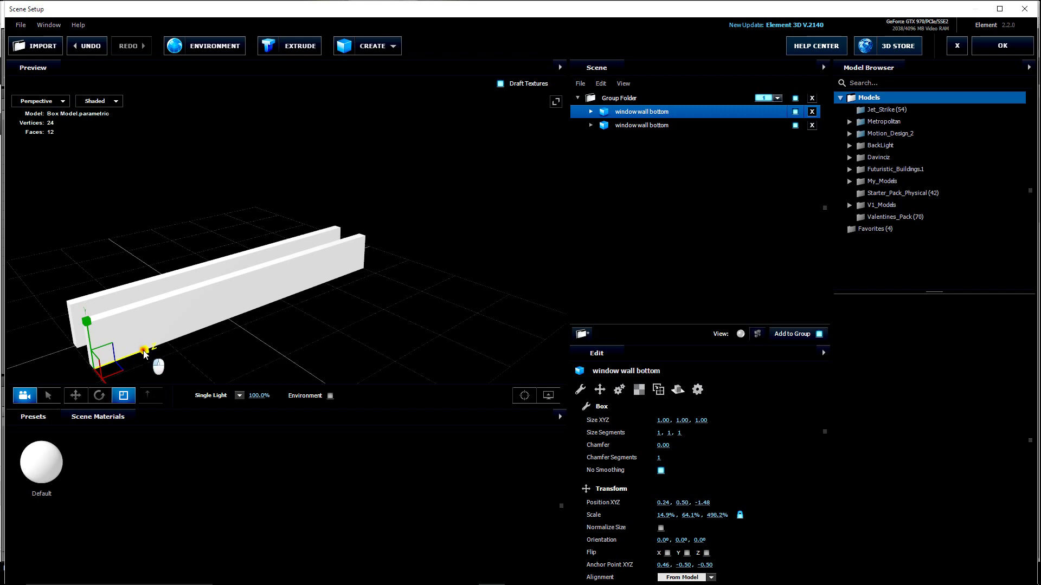
drag(146, 353, 14, 409)
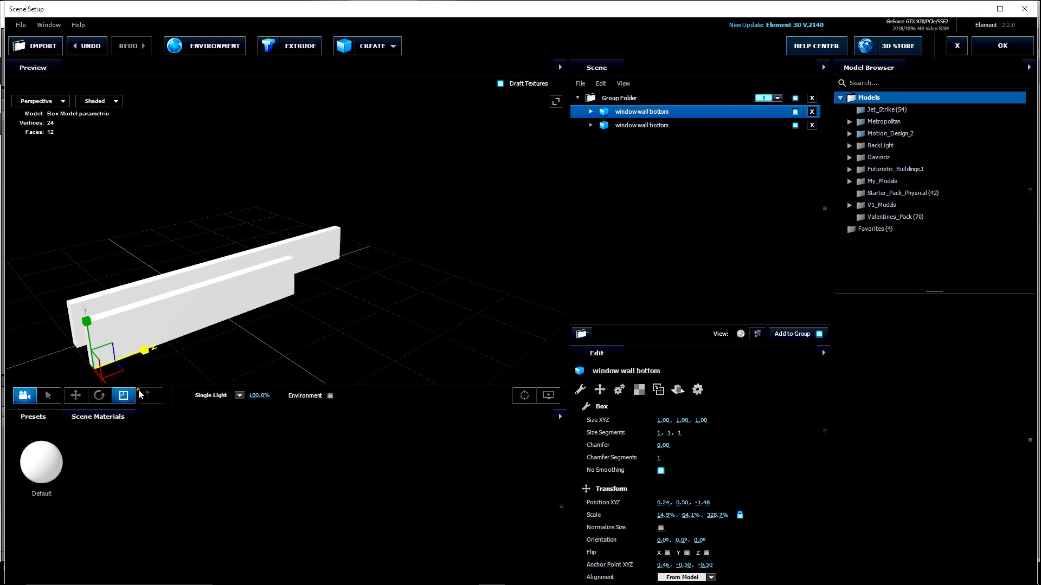
drag(151, 359, 11, 404)
drag(138, 364, 88, 378)
Move the block to the wall's left end, raise it to Y 1.09 and stretch Y to 146.9%
click(75, 395)
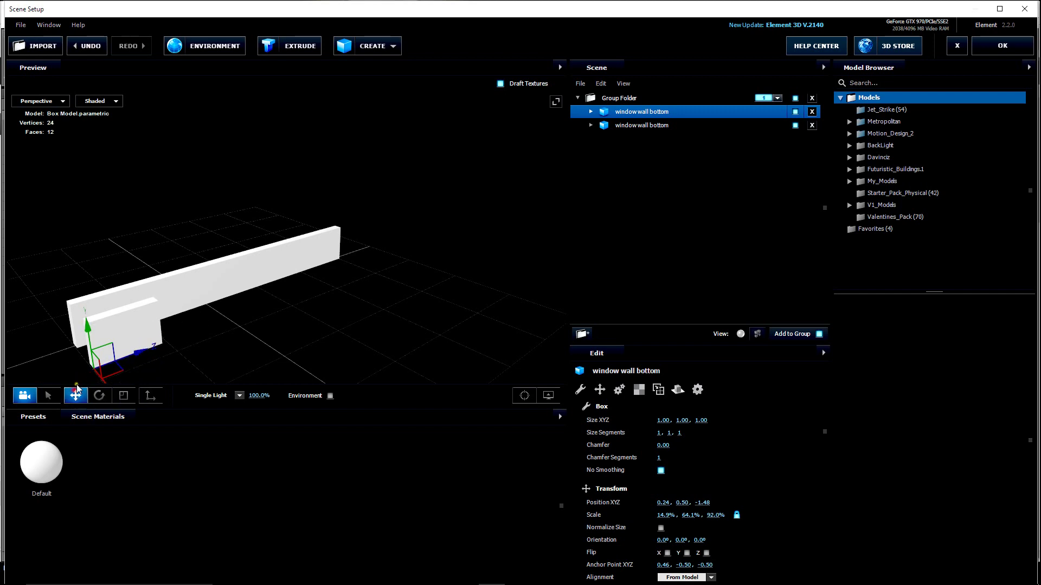
drag(104, 387, 90, 365)
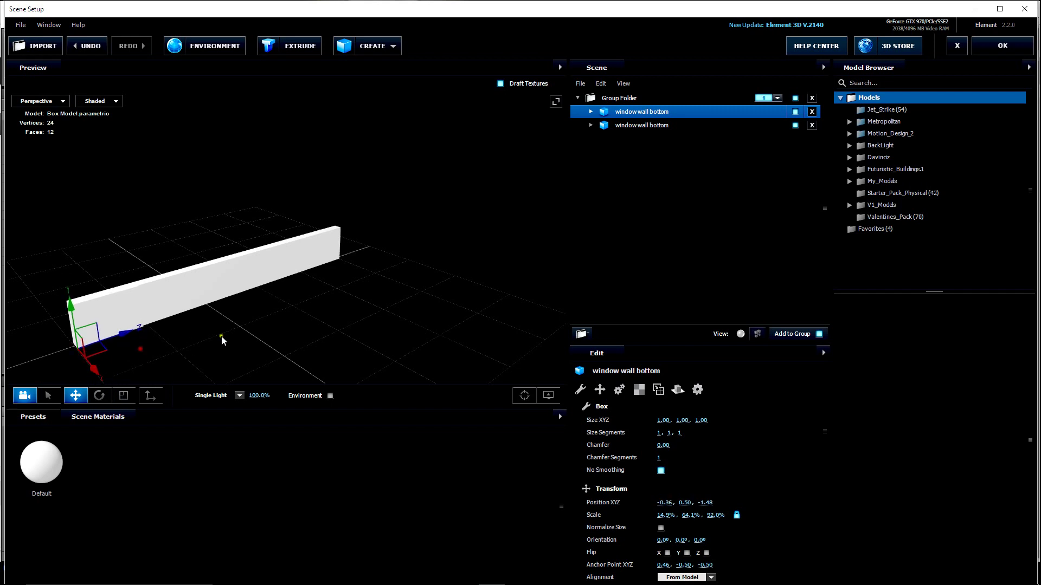
drag(226, 342, 274, 329)
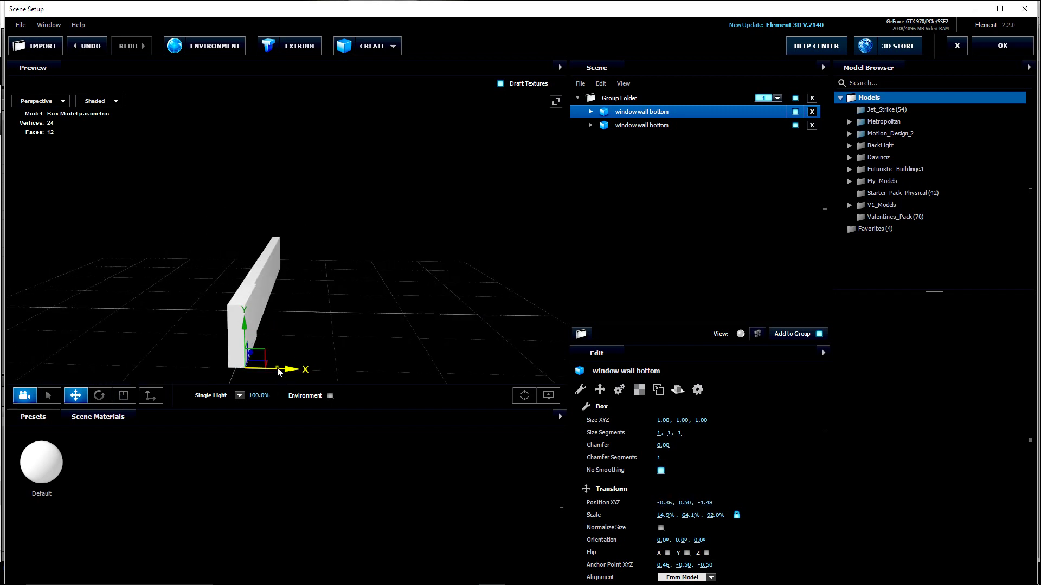
drag(275, 369, 275, 372)
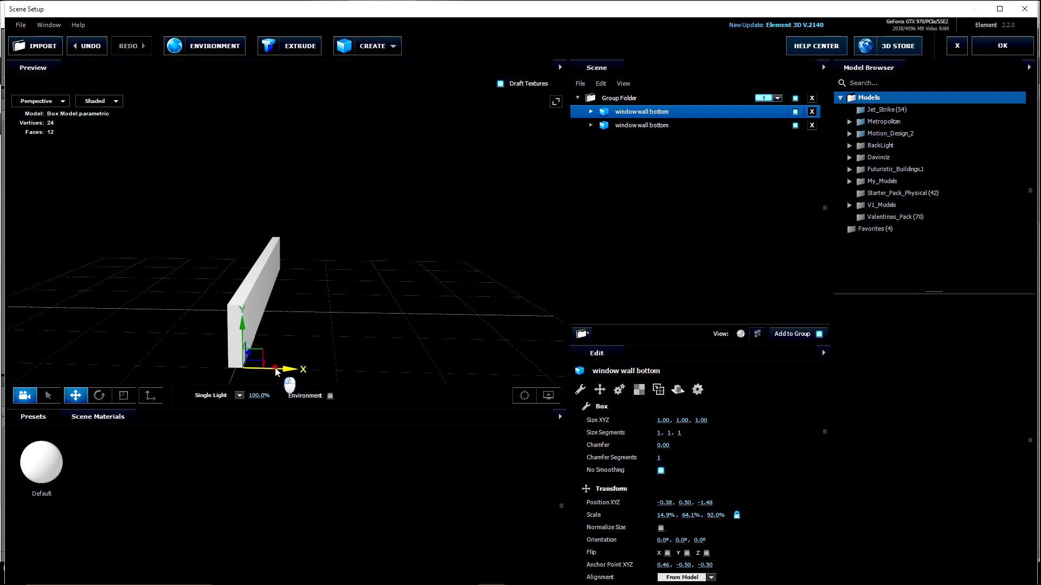
drag(242, 311, 298, 324)
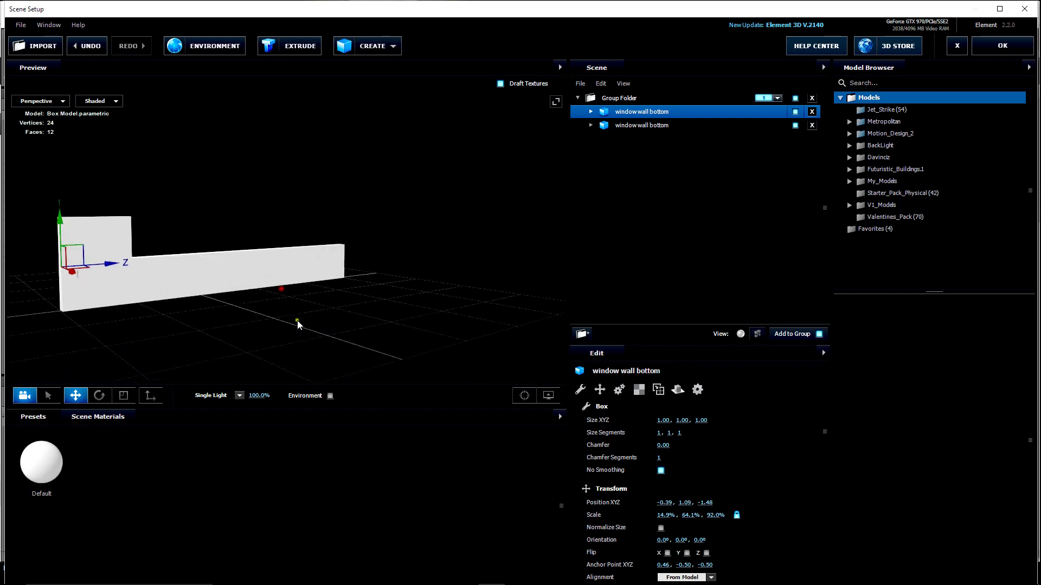
click(123, 396)
drag(60, 214, 60, 152)
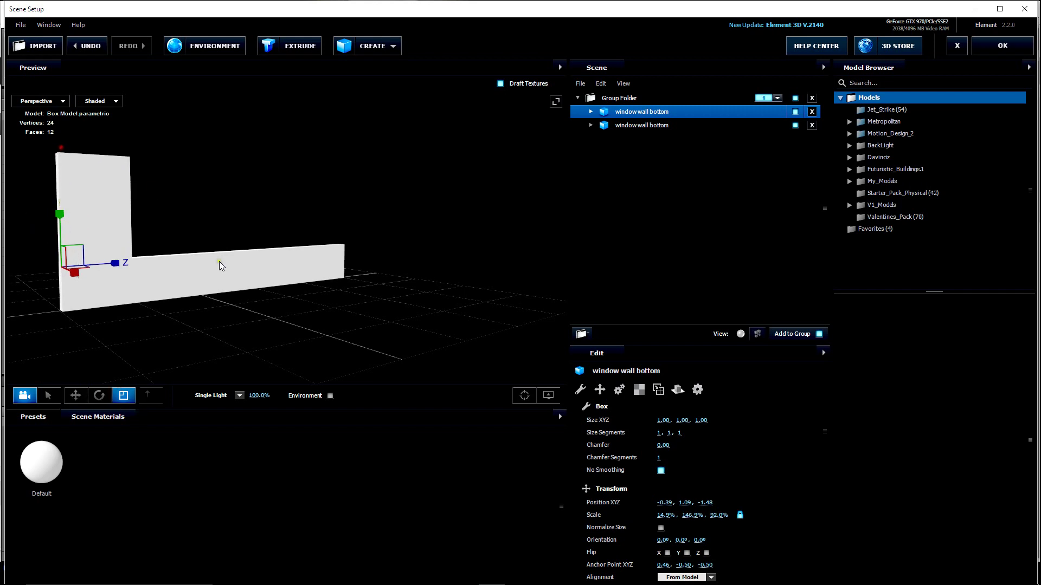
Duplicate the tall post twice, placing copies at the wall's middle and right end (Z 2.60)
mouse_move(242, 295)
mouse_down()
mouse_move(249, 302)
mouse_move(229, 305)
mouse_up()
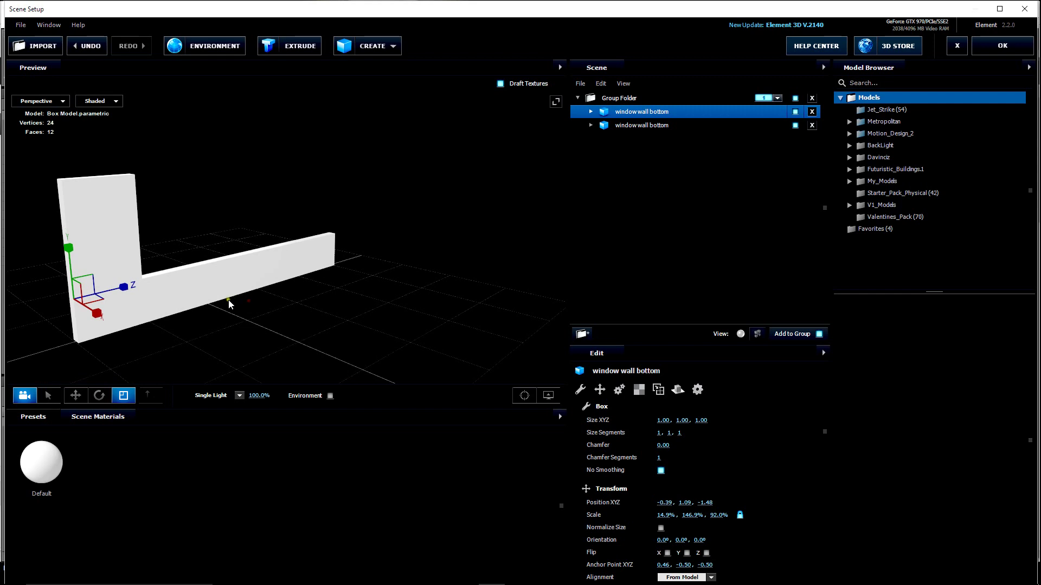
click(75, 395)
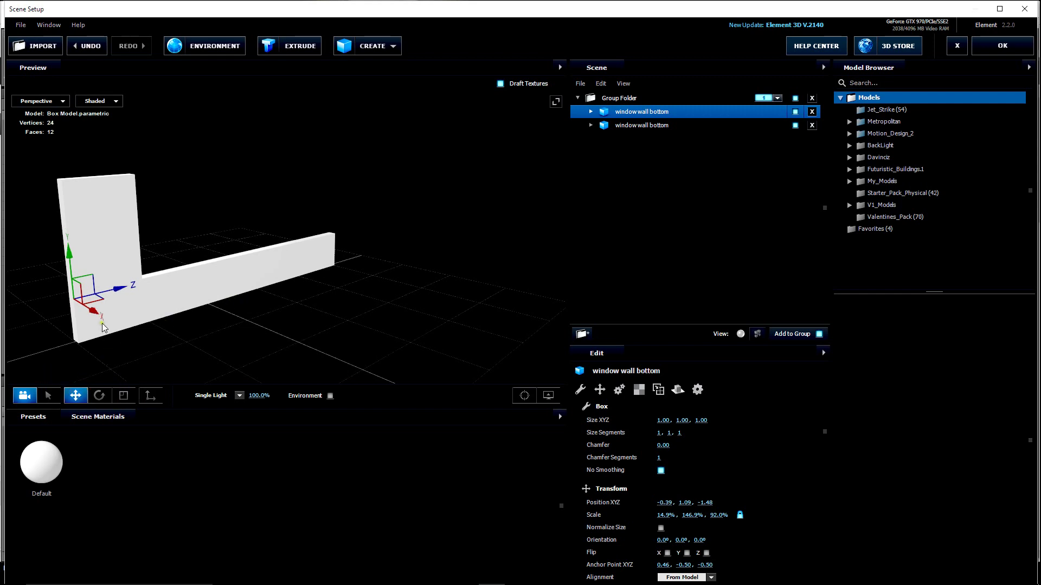
key(ctrl+d)
drag(116, 294, 232, 257)
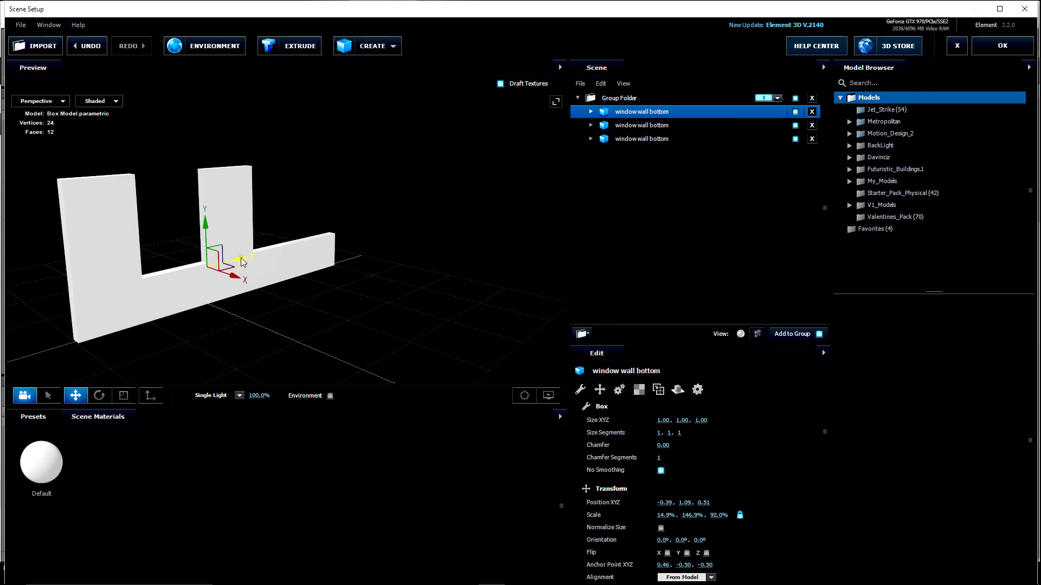
key(ctrl+d)
drag(241, 262, 324, 232)
drag(410, 291, 353, 293)
drag(360, 254, 359, 253)
drag(257, 323, 286, 325)
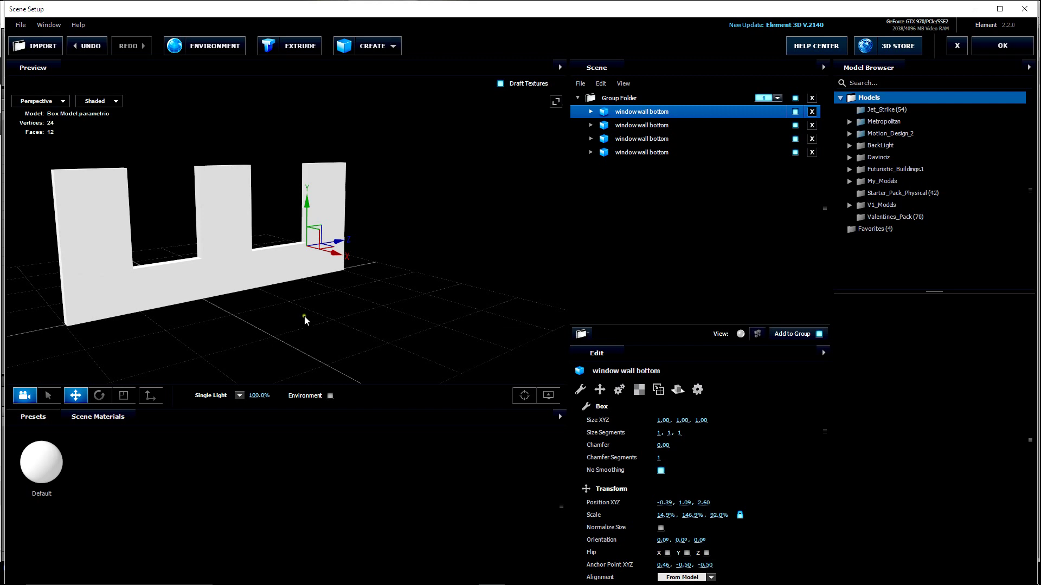
drag(307, 317, 334, 353)
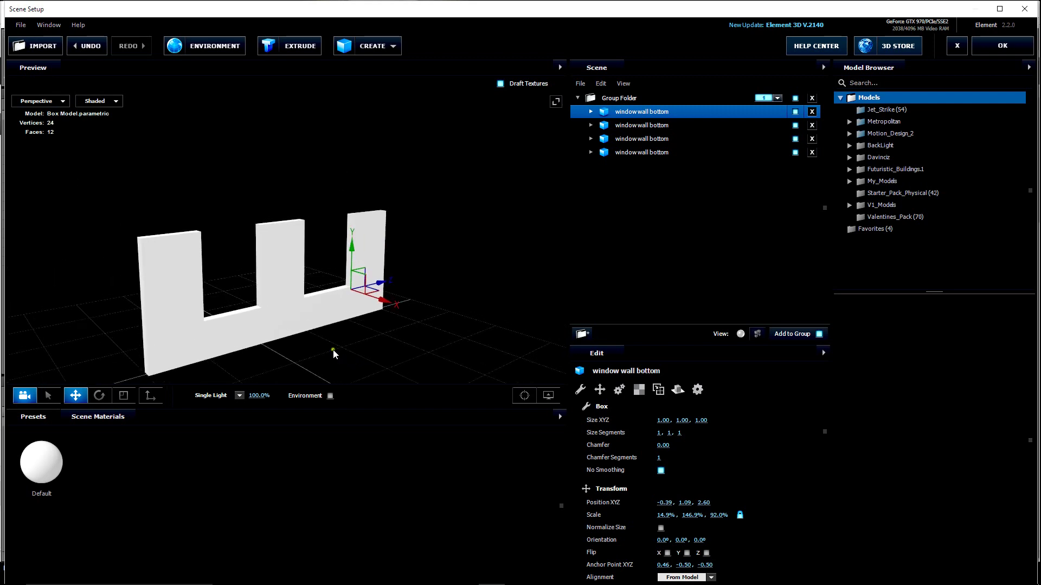
Copy a wall piece up to Y 2.53 as a top strip closing two window openings
click(306, 325)
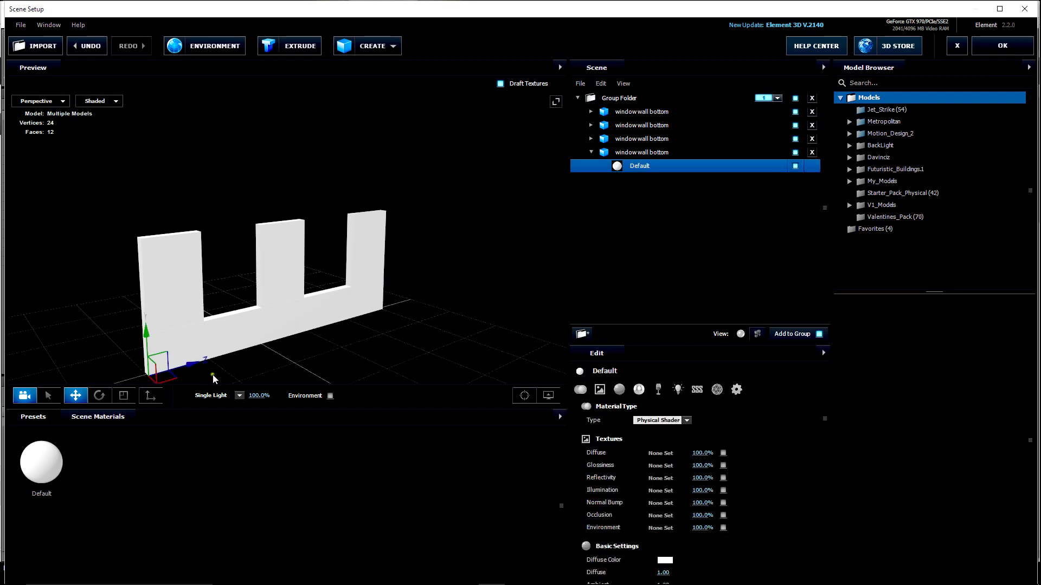
ctrl+drag(147, 339, 147, 196)
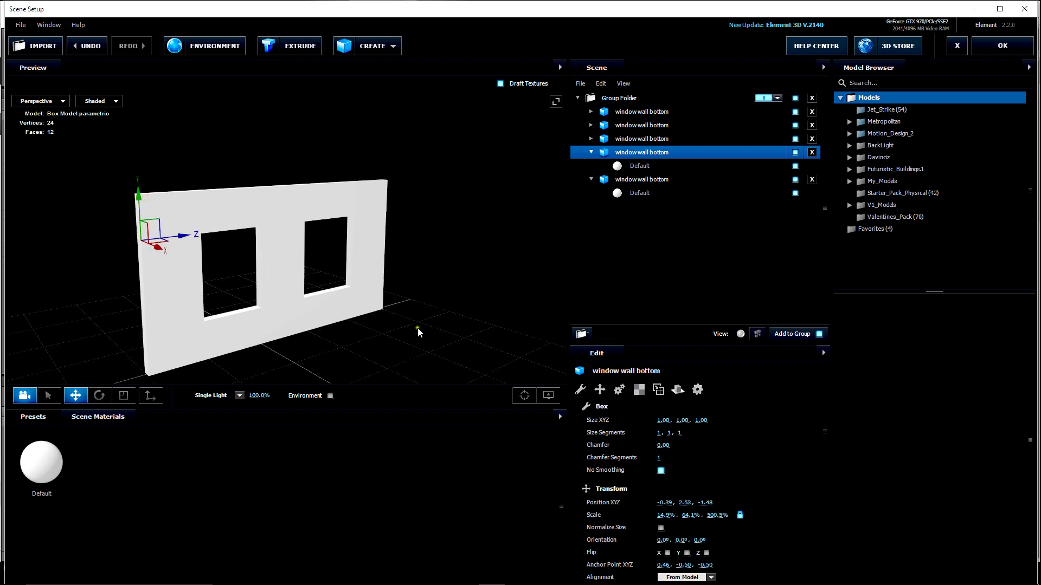
drag(421, 317, 366, 355)
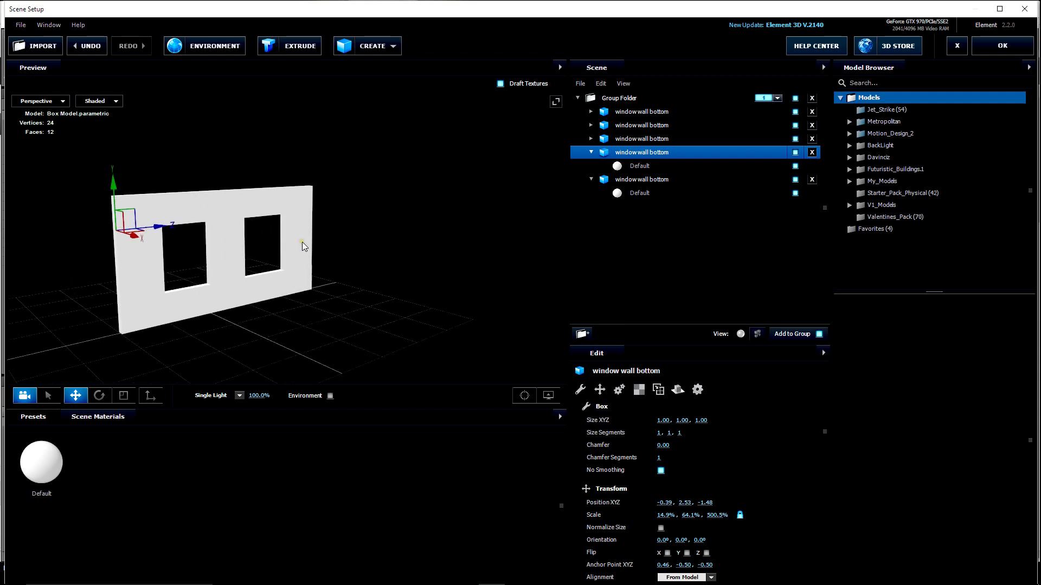
Rename the top strip 'window wall top' and the left post 'window wall left'
click(284, 292)
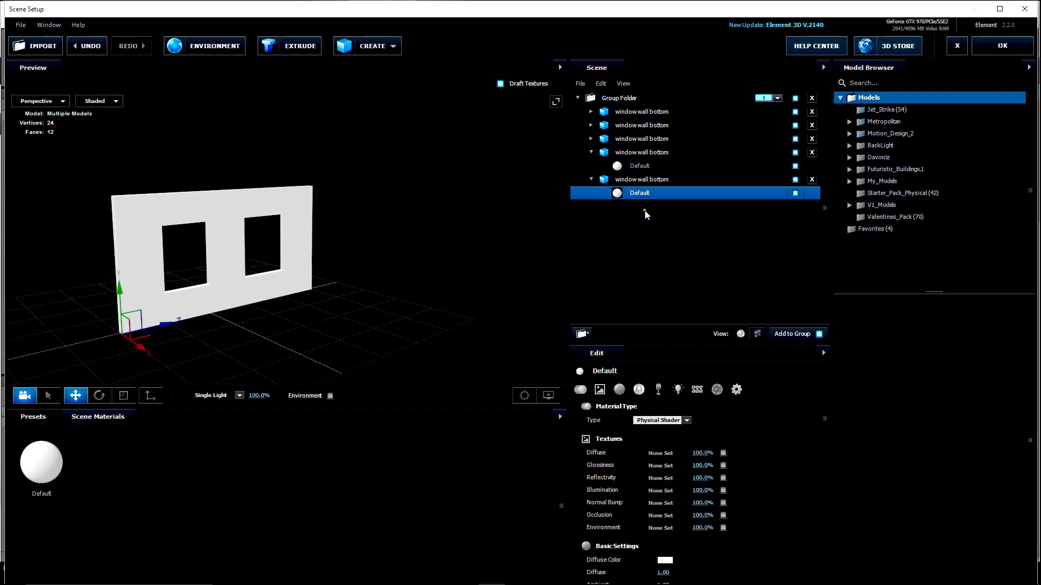
click(593, 179)
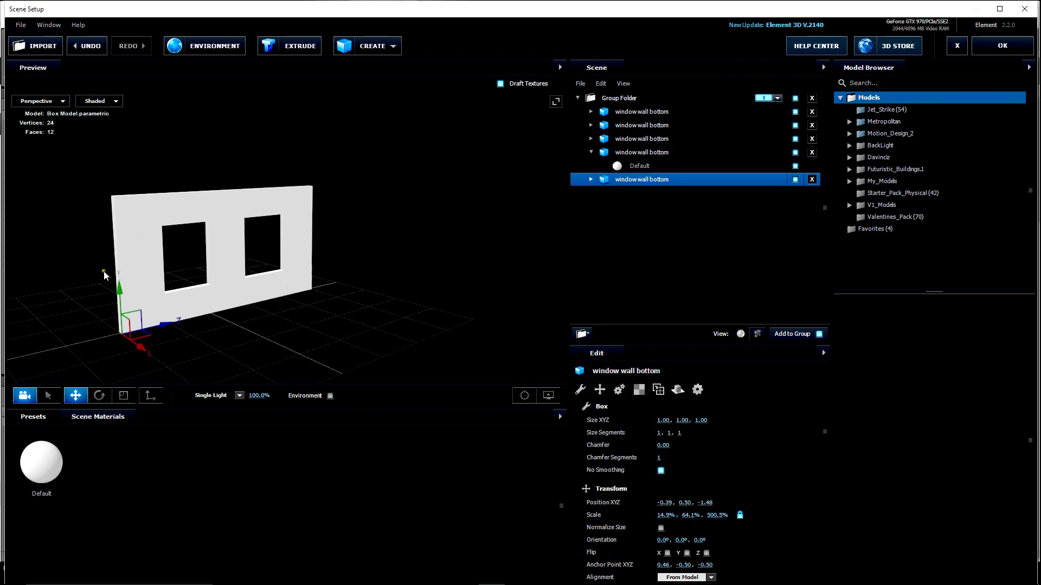
click(168, 213)
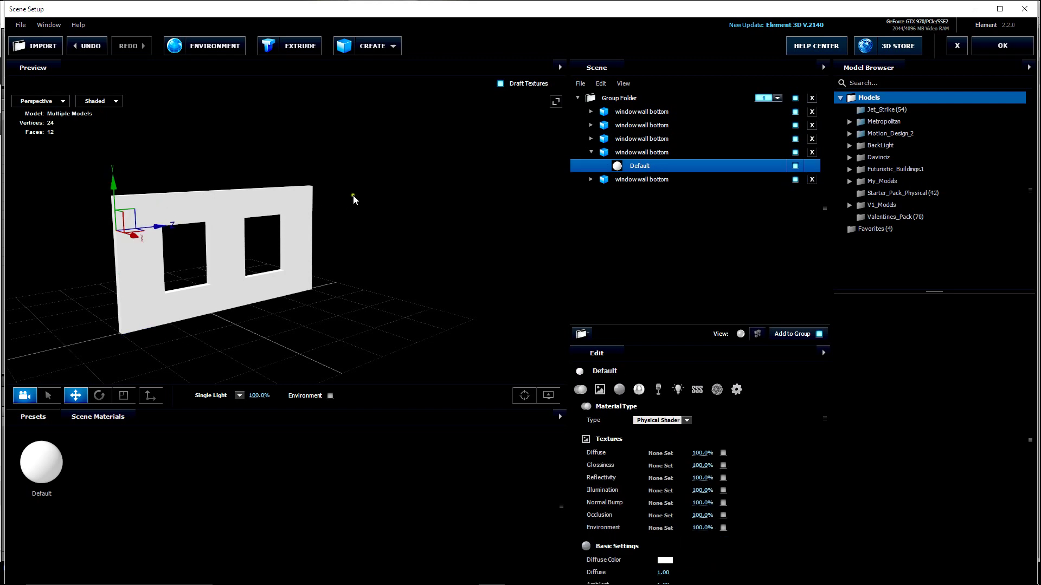
double_click(642, 154)
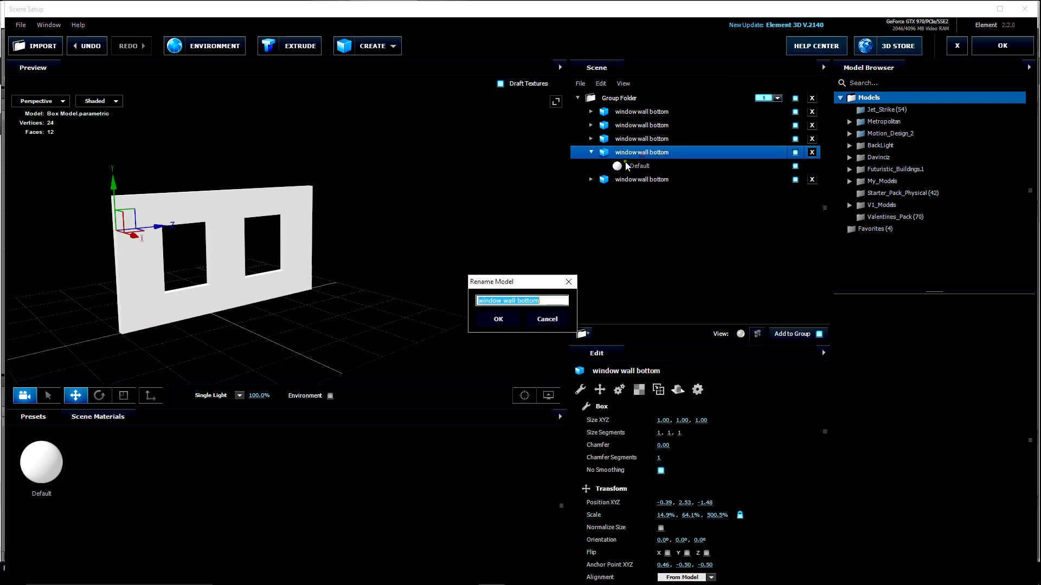
text(window wall top)
key(Return)
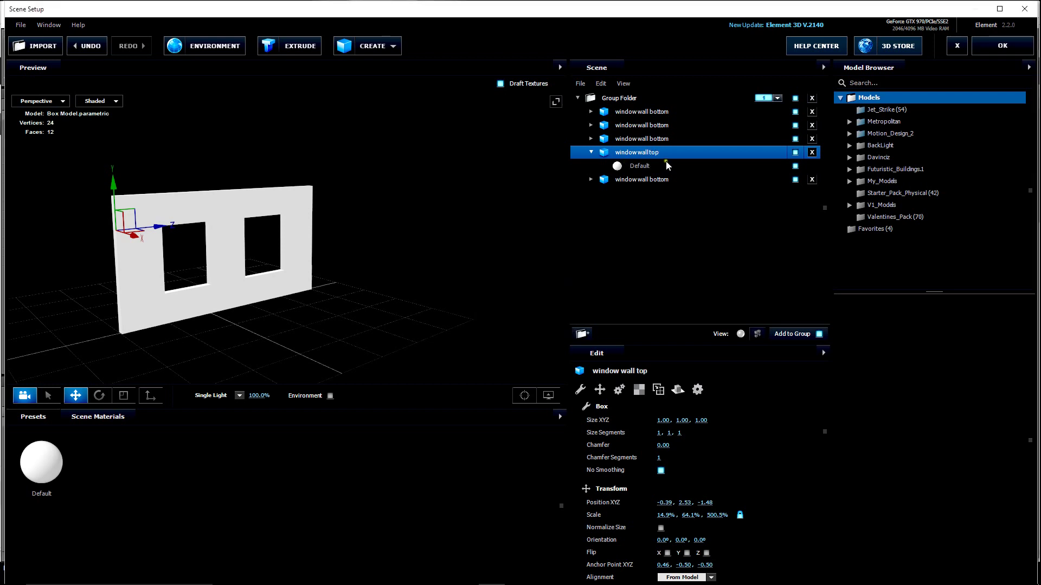
click(135, 264)
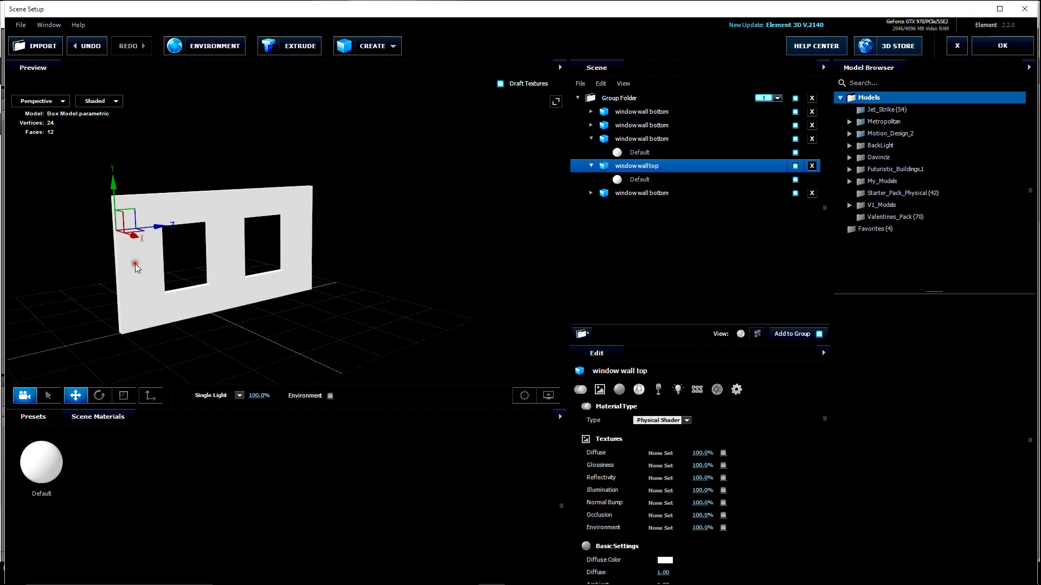
click(135, 263)
double_click(659, 142)
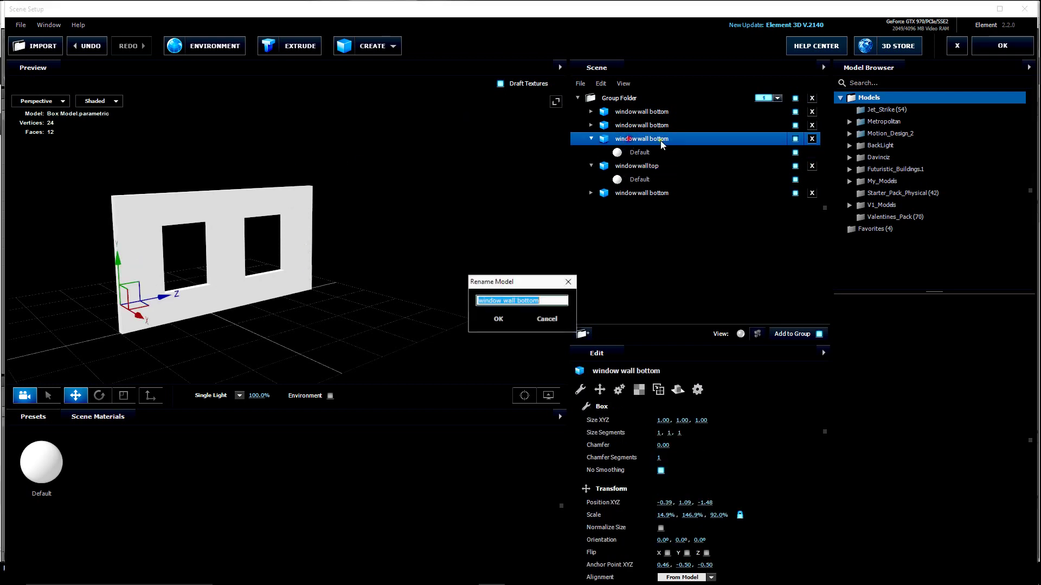
text(window w)
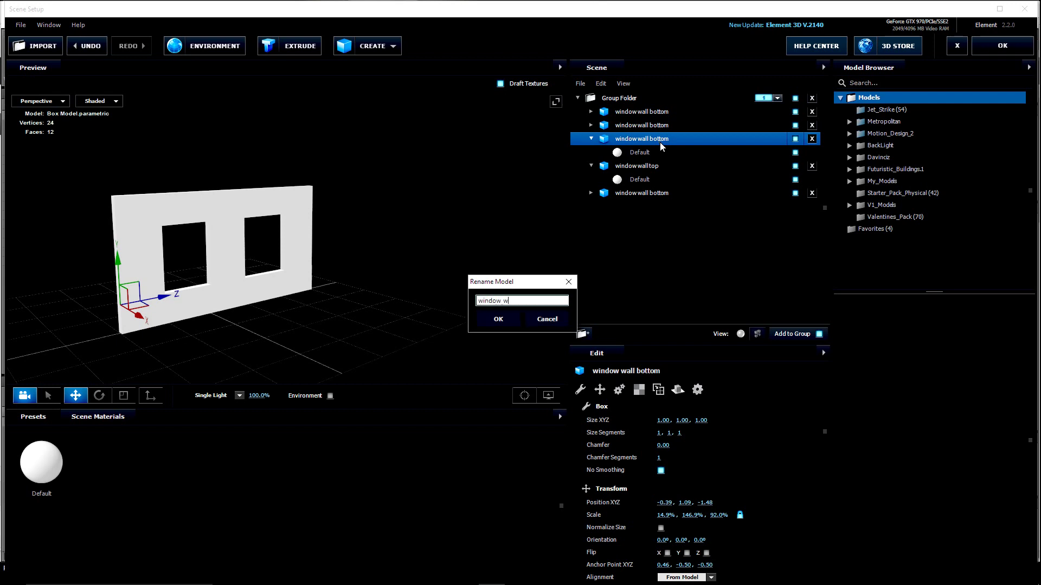
text(all left)
key(Return)
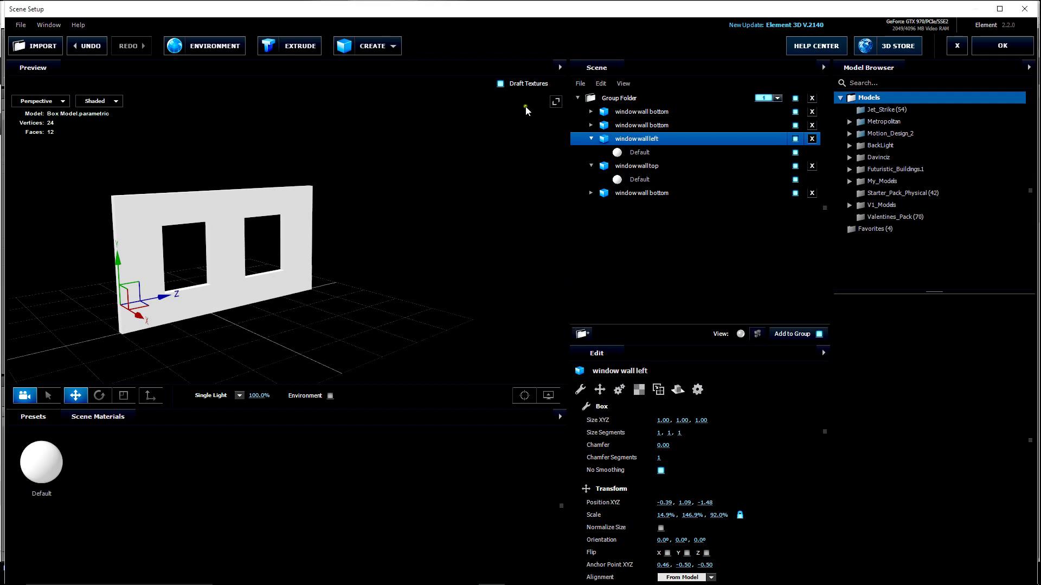
Rename the remaining posts 'window wall middle' and 'window wall right'
click(218, 248)
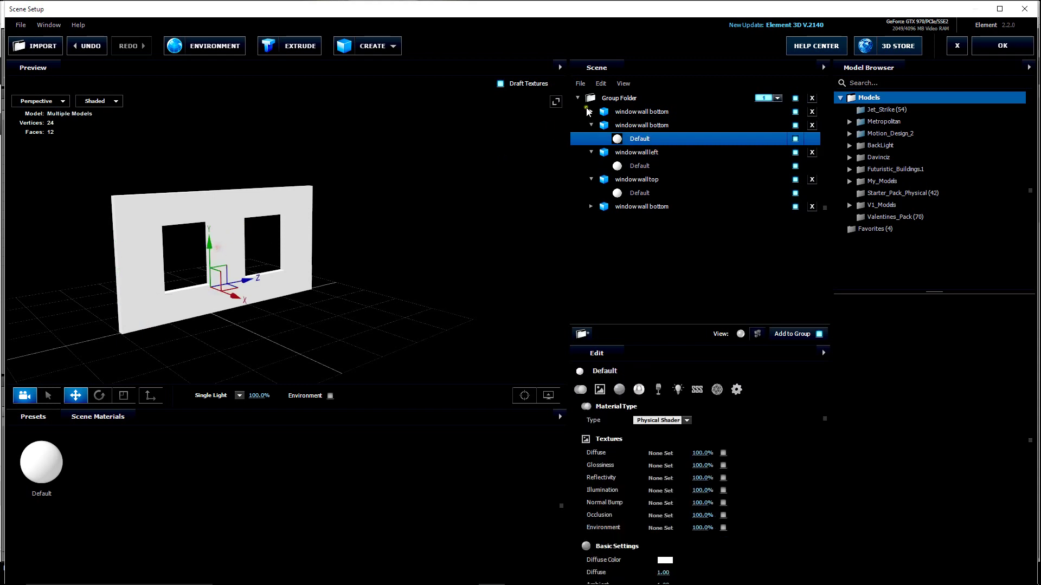
double_click(633, 125)
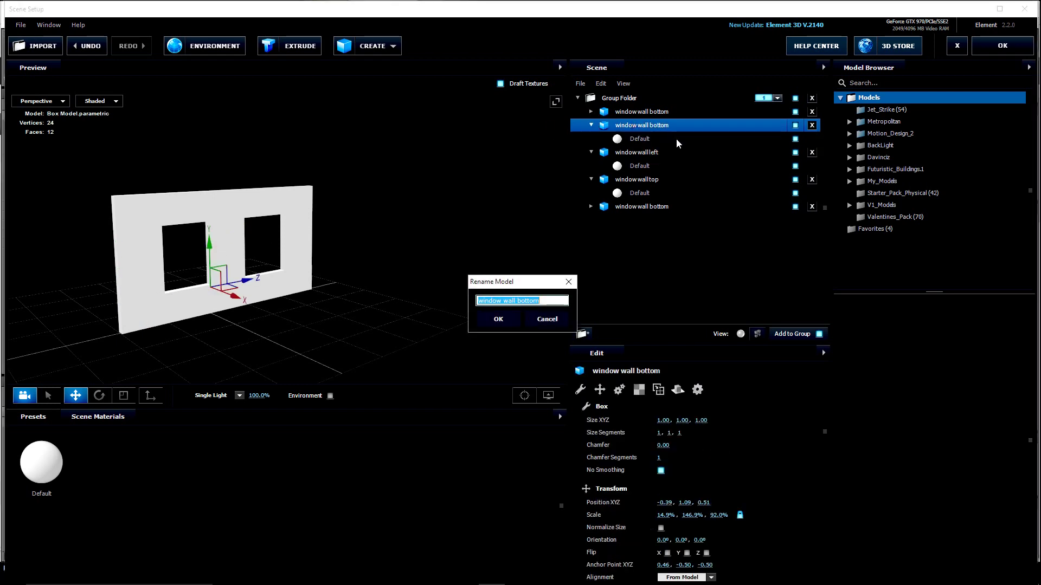
text(window wall middle)
key(Return)
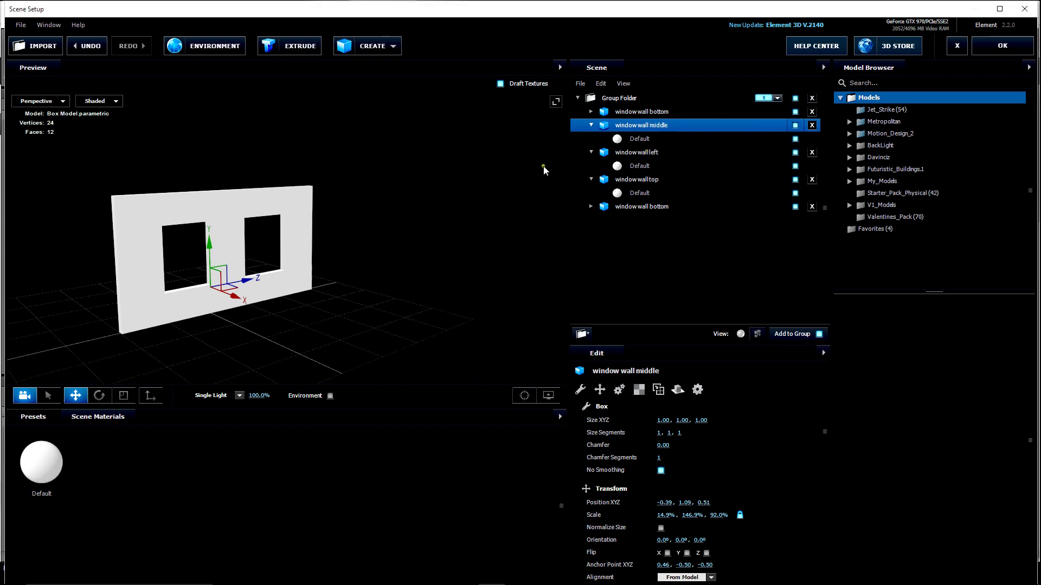
click(631, 112)
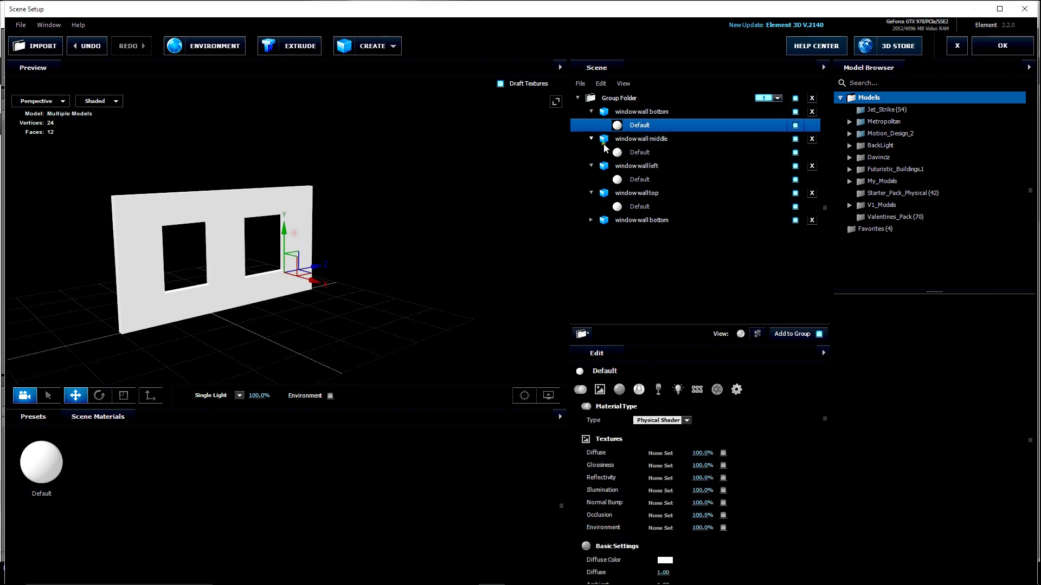
double_click(631, 112)
text(window wall right)
key(Return)
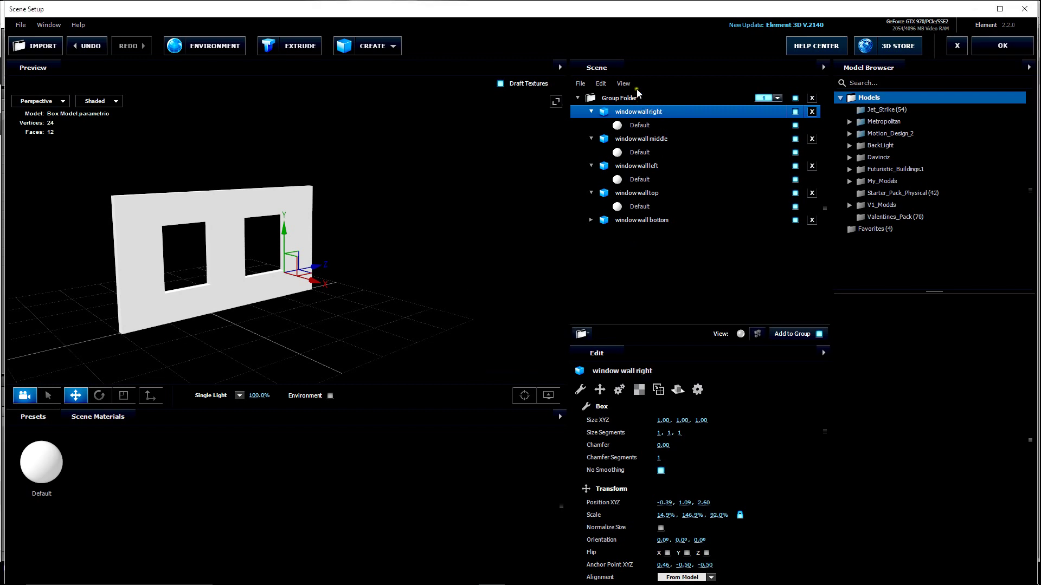
Select all five window wall pieces and duplicate them, offset along X as a second wall
ctrl+click(644, 139)
ctrl+click(640, 166)
ctrl+click(640, 193)
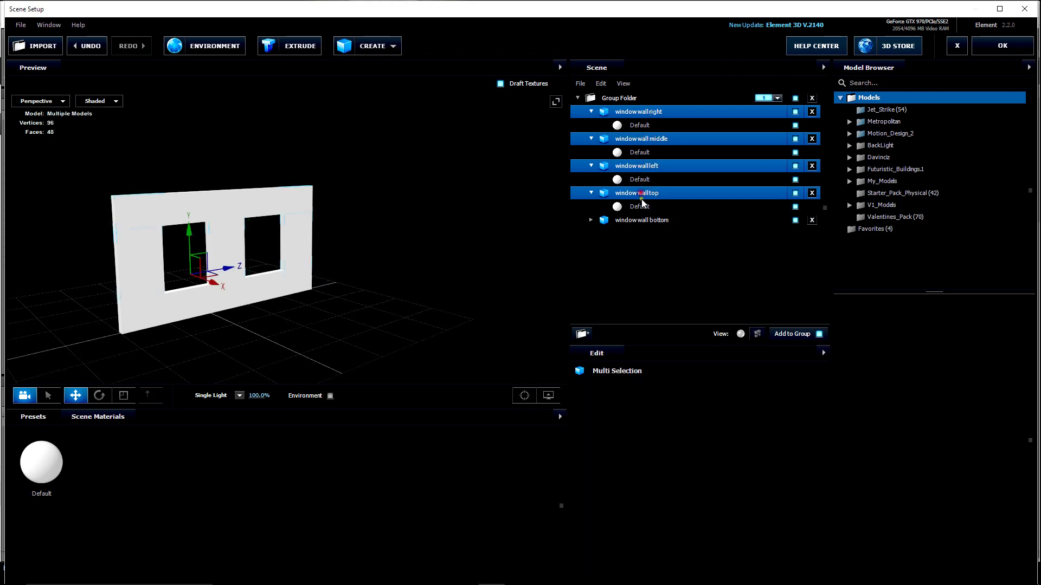
ctrl+click(642, 221)
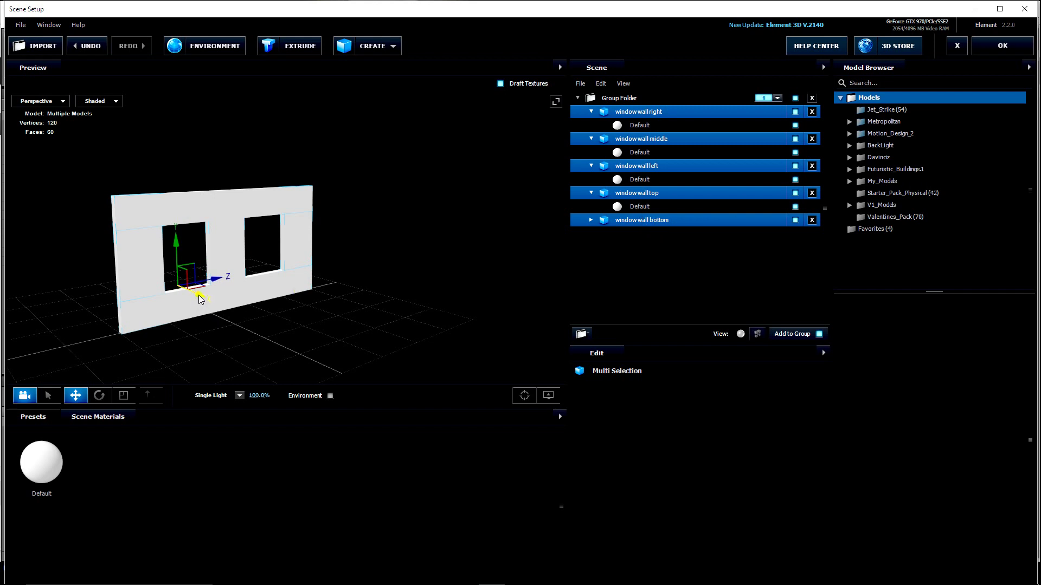
ctrl+drag(198, 297, 320, 332)
drag(139, 315, 184, 321)
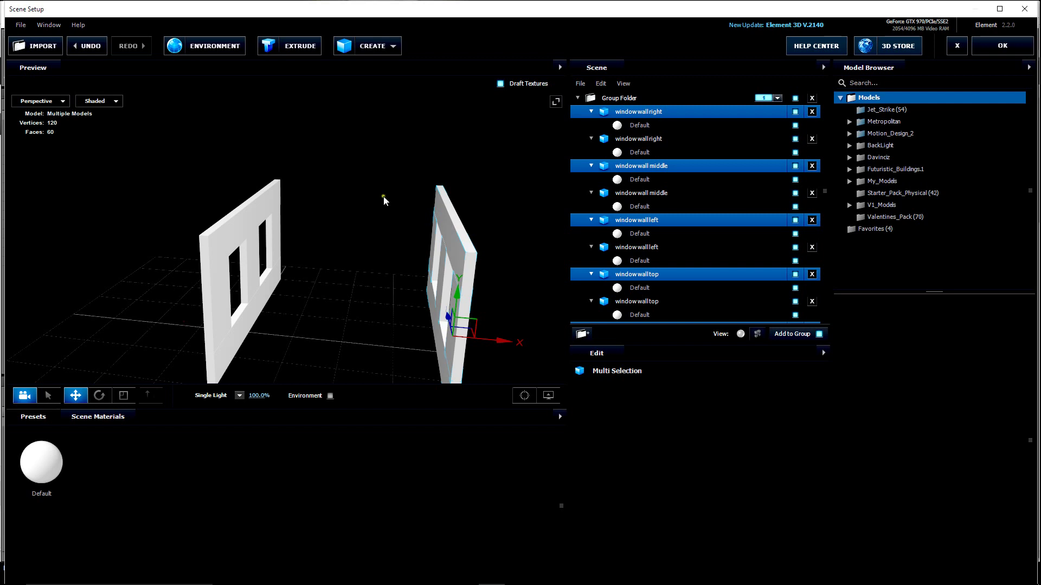
drag(349, 280, 336, 281)
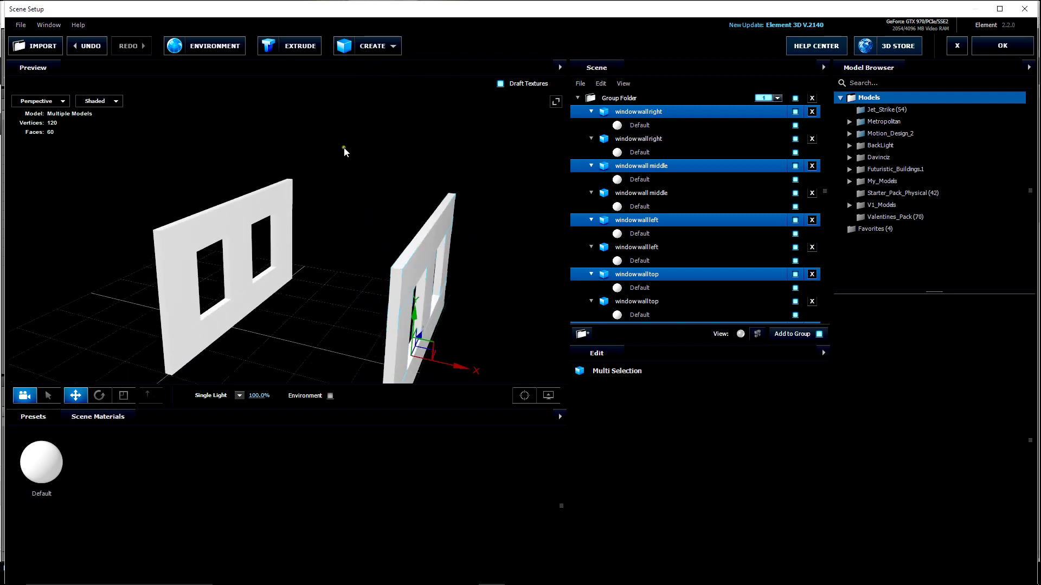
Rotate the left wall's 'window wall bottom' strip 90° to span between the two walls
drag(260, 288, 261, 289)
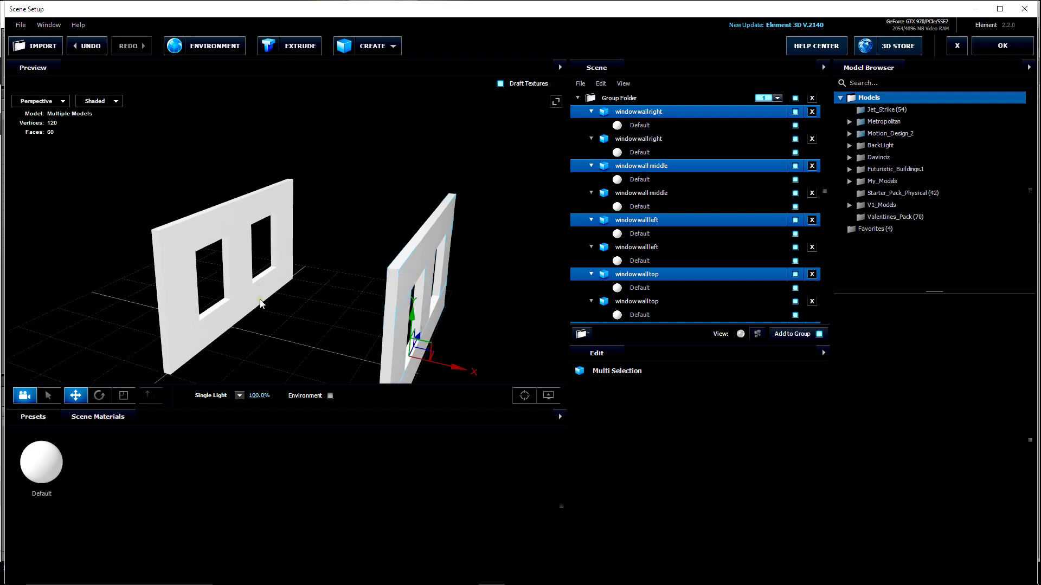
click(261, 300)
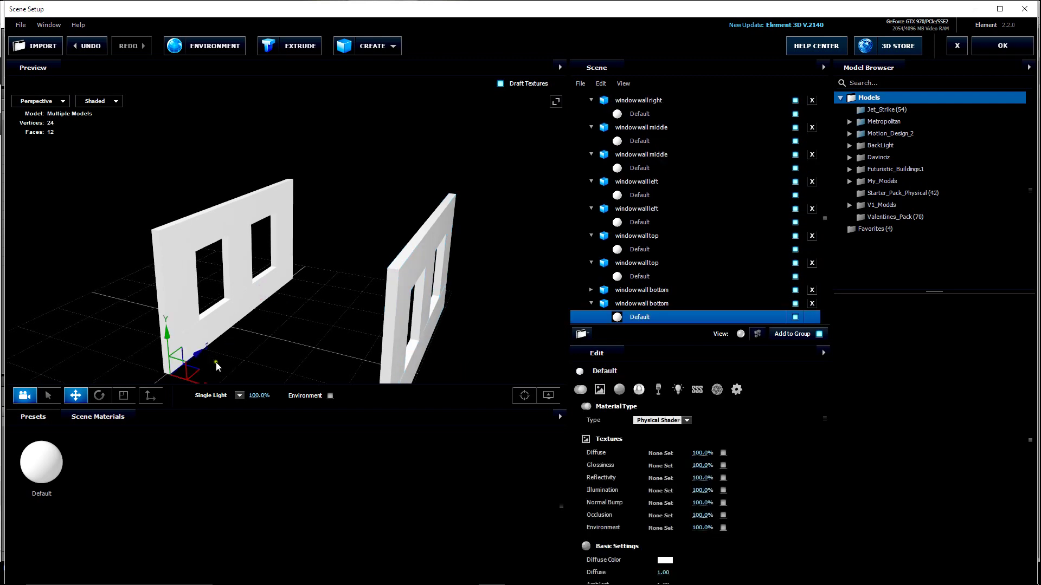
middle_drag(282, 318, 268, 271)
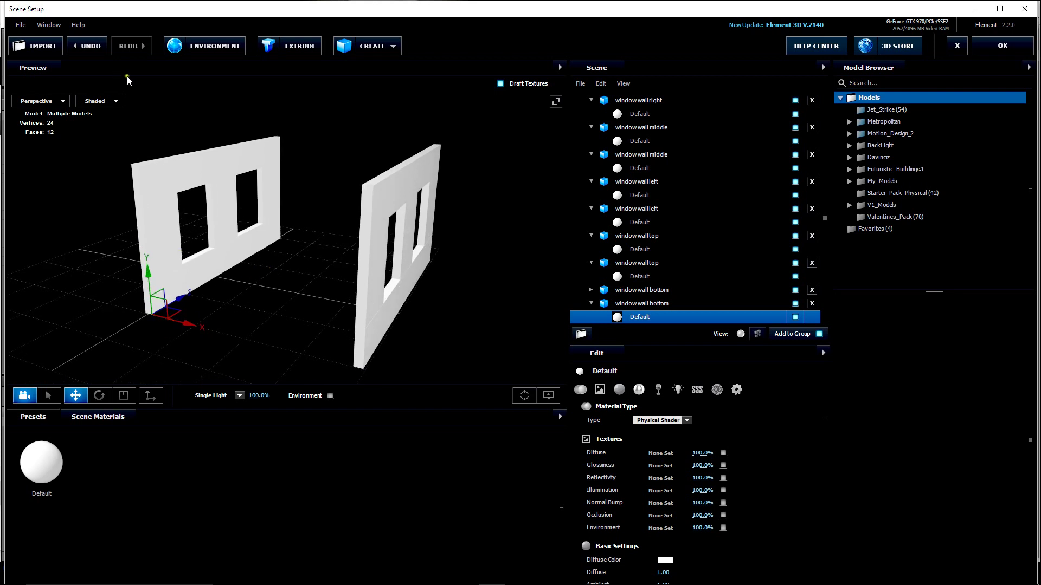
click(101, 397)
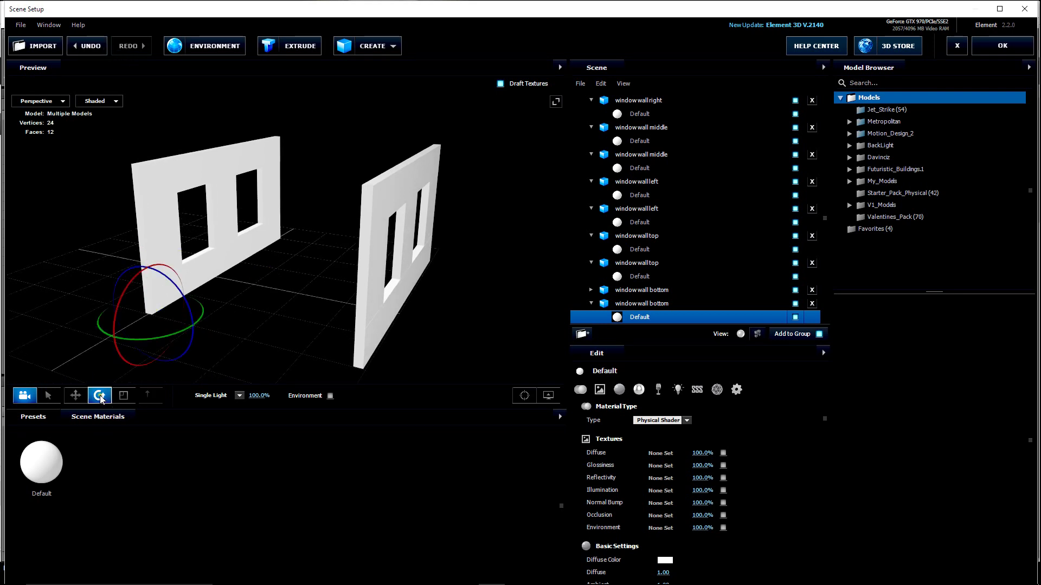
drag(198, 313, 314, 222)
click(76, 395)
Switch the Preview to Top view and frame the walls
click(41, 101)
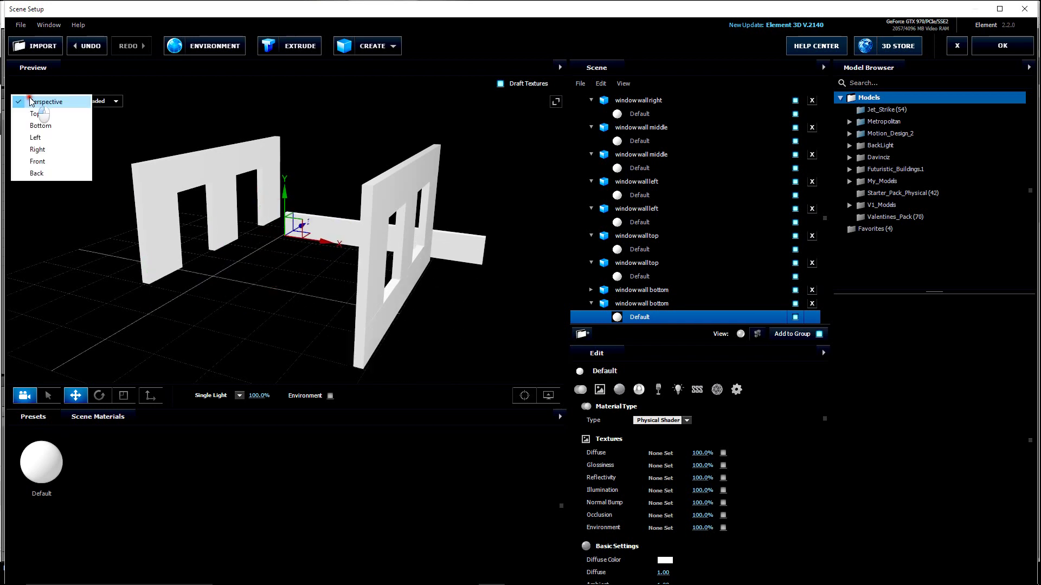
click(33, 115)
scroll(353, 158, down, 5)
middle_drag(353, 158, 291, 267)
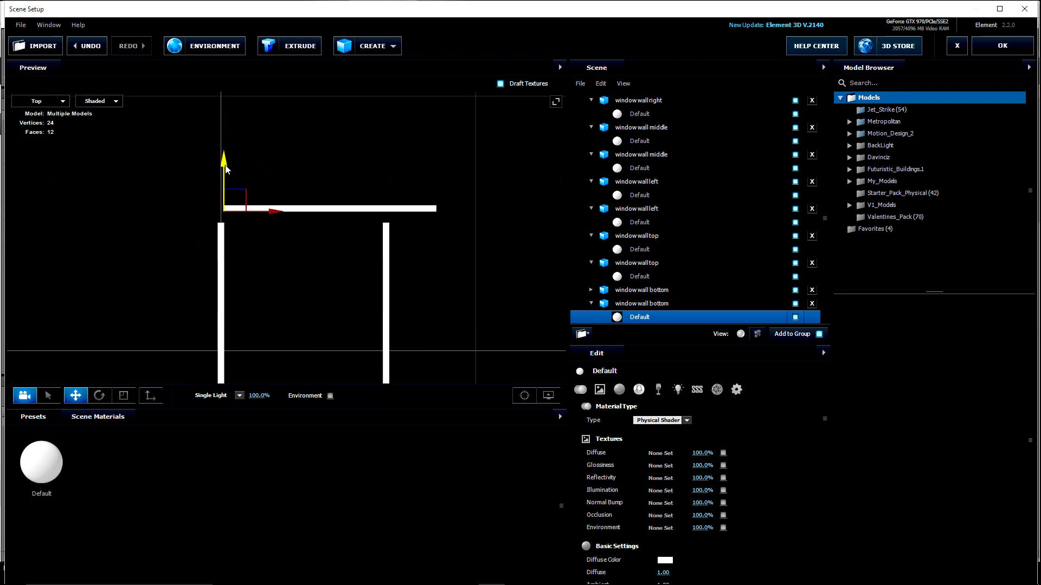
Move the connecting strip down and left, then shorten it along X to meet both wall ends
drag(225, 164, 228, 184)
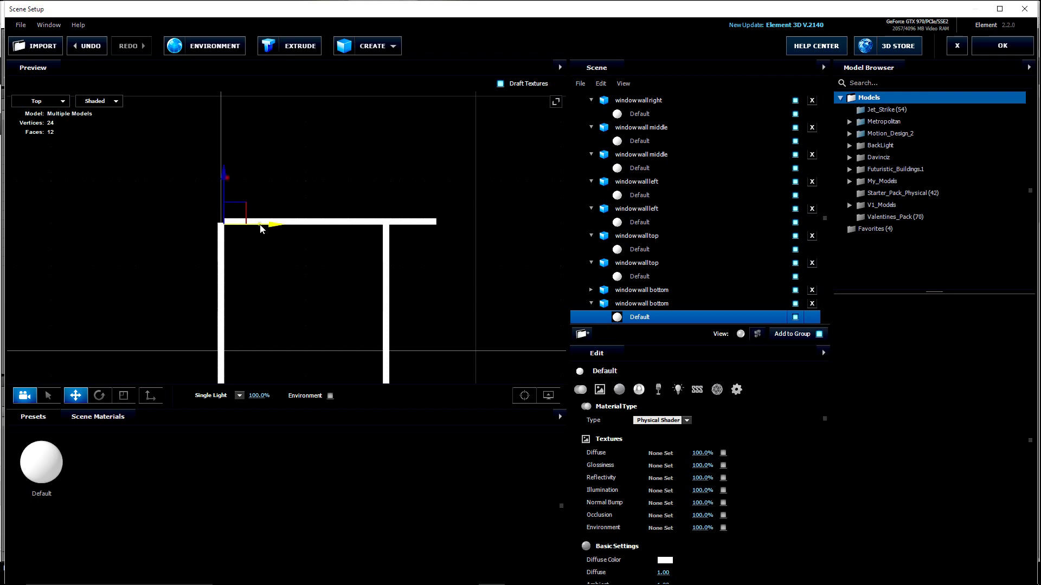
drag(265, 225, 261, 228)
click(123, 395)
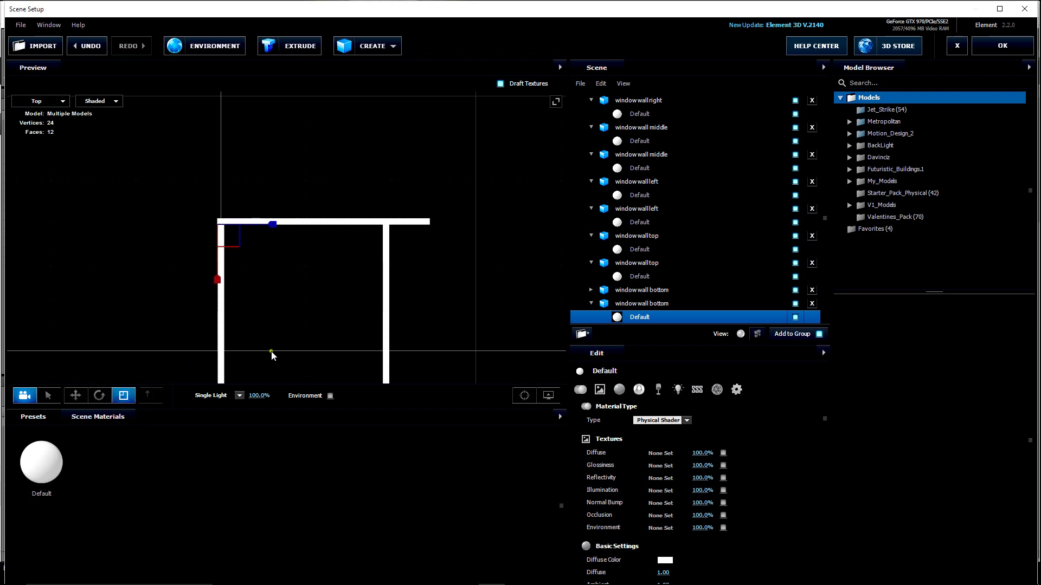
drag(271, 225, 232, 235)
Return the Preview to Perspective and undo a trial stretch of the connecting strip
click(39, 101)
click(37, 102)
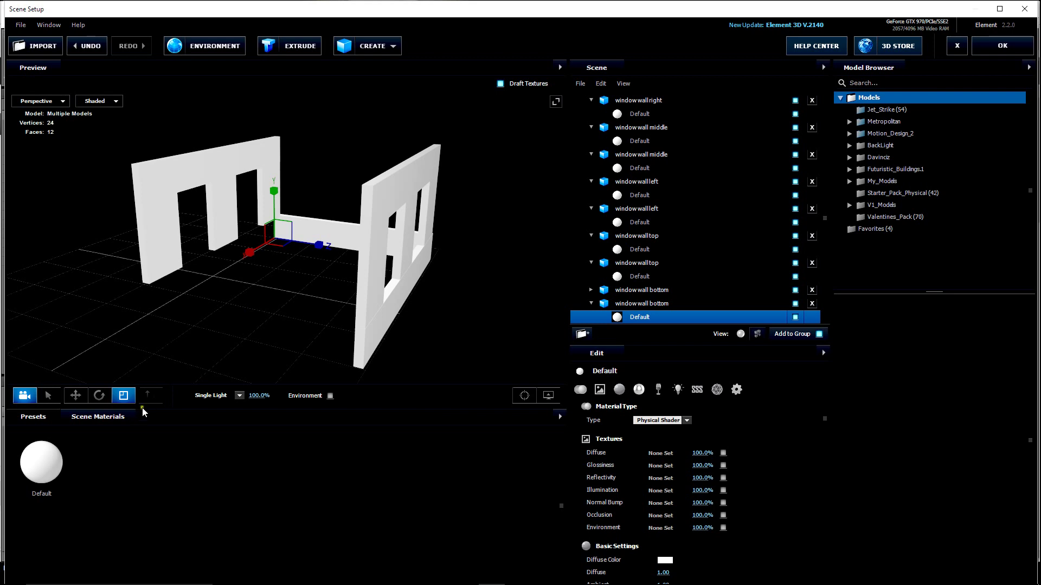
drag(248, 253, 260, 291)
click(72, 48)
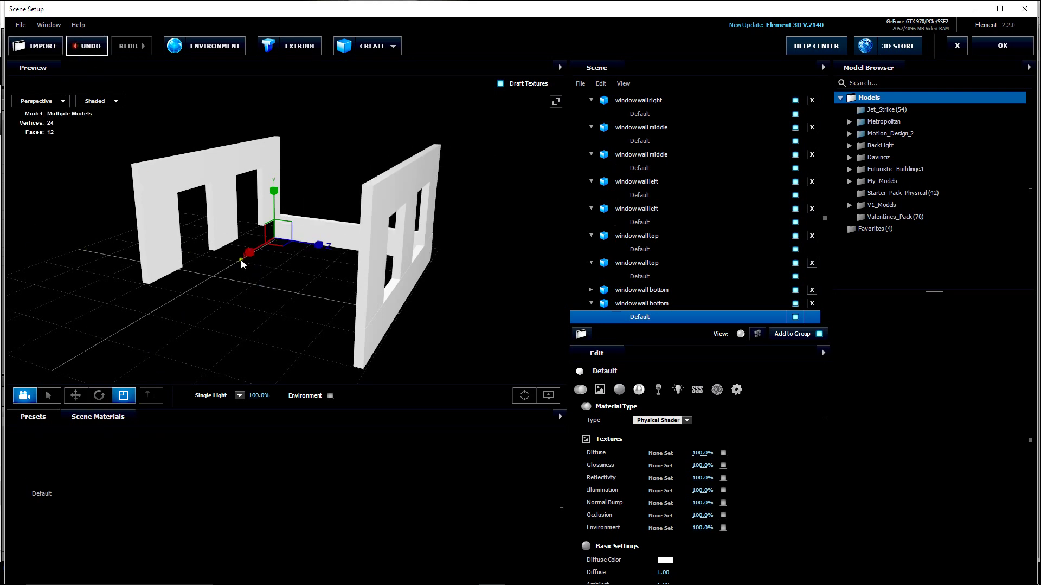
Orbit around the walls with the Move tool, nudging the selected piece slightly along Z
click(75, 395)
drag(282, 320, 235, 358)
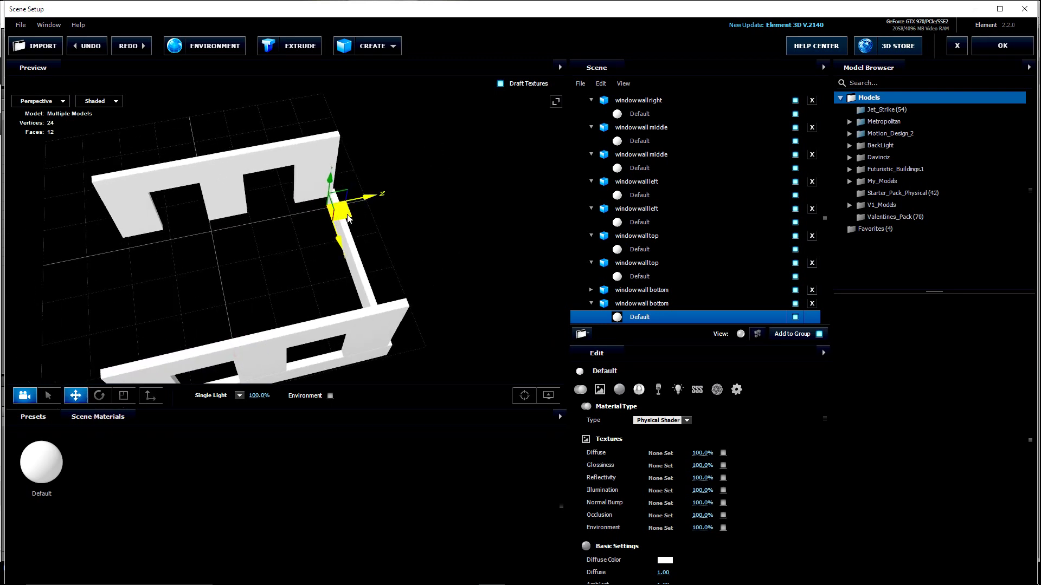
drag(356, 201, 357, 205)
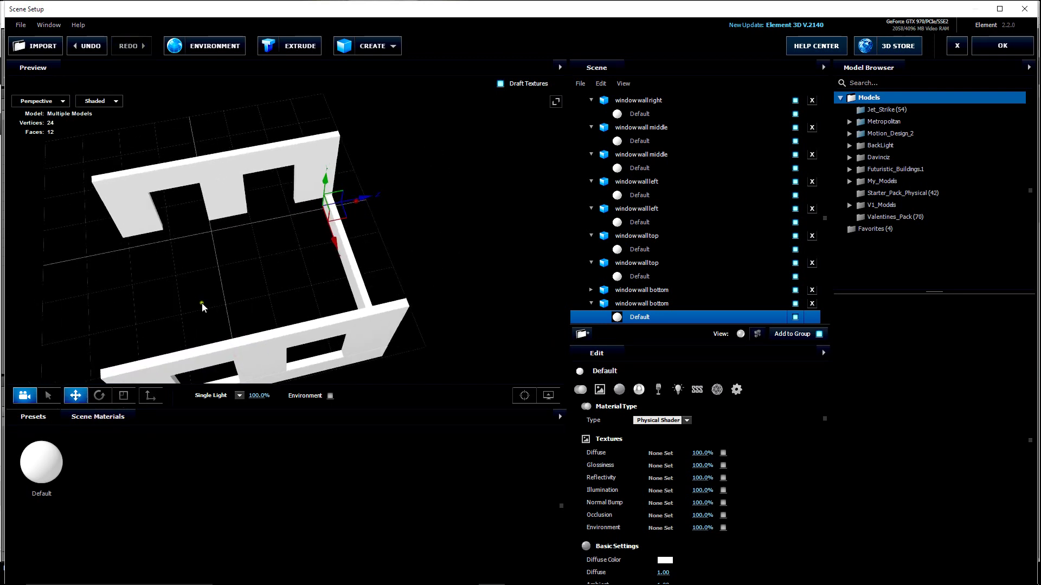
drag(193, 304, 245, 261)
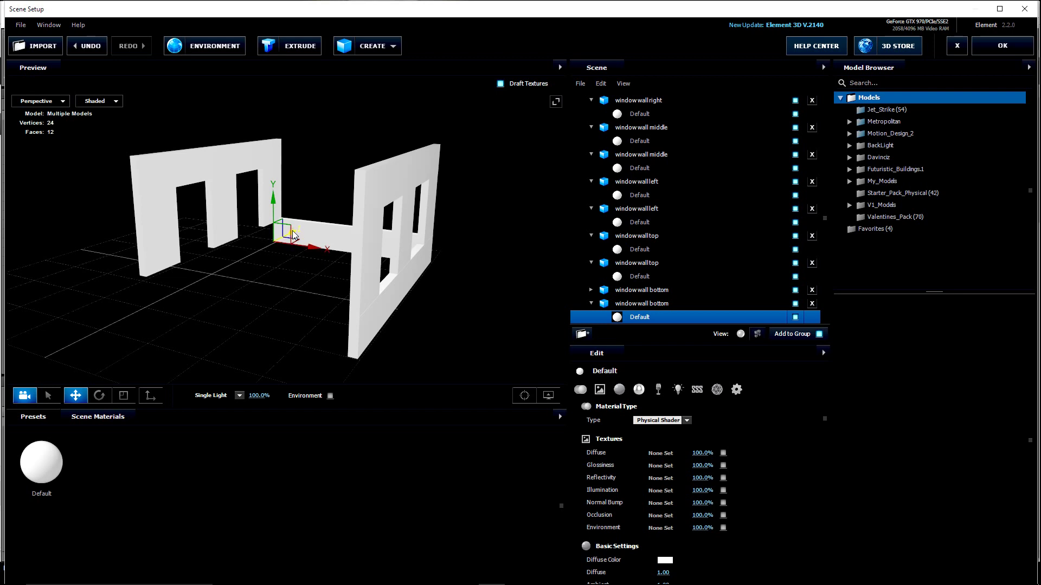
Rotate the window wall bottom piece around its vertical axis and move it back along Z
drag(293, 234, 260, 275)
click(99, 399)
drag(251, 282, 139, 284)
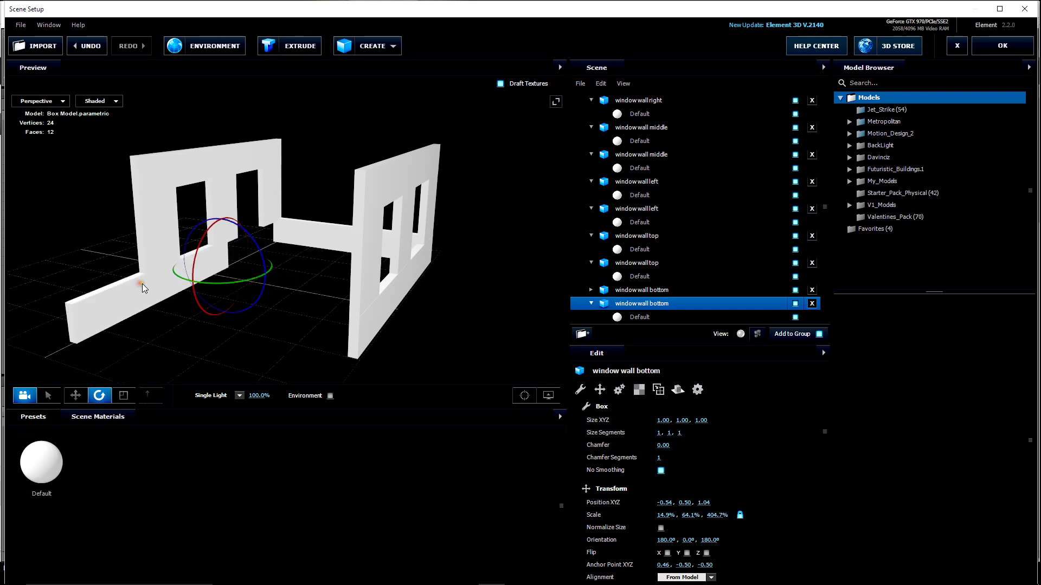
click(76, 395)
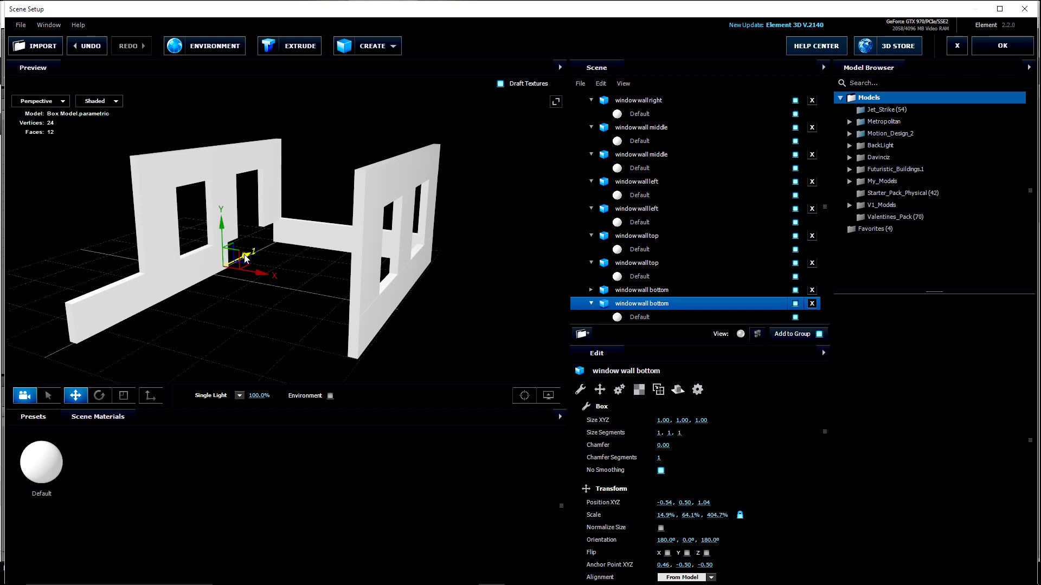
drag(239, 255, 284, 255)
Place the bottom piece at Z 3.35 and lengthen it to 474.2% along Z
click(123, 395)
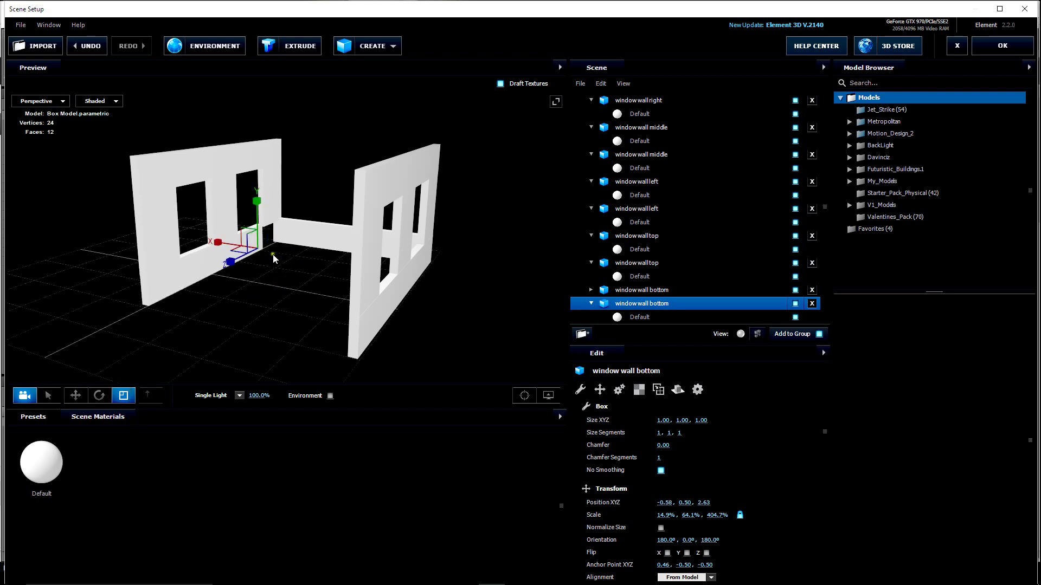
drag(230, 265, 230, 283)
click(75, 396)
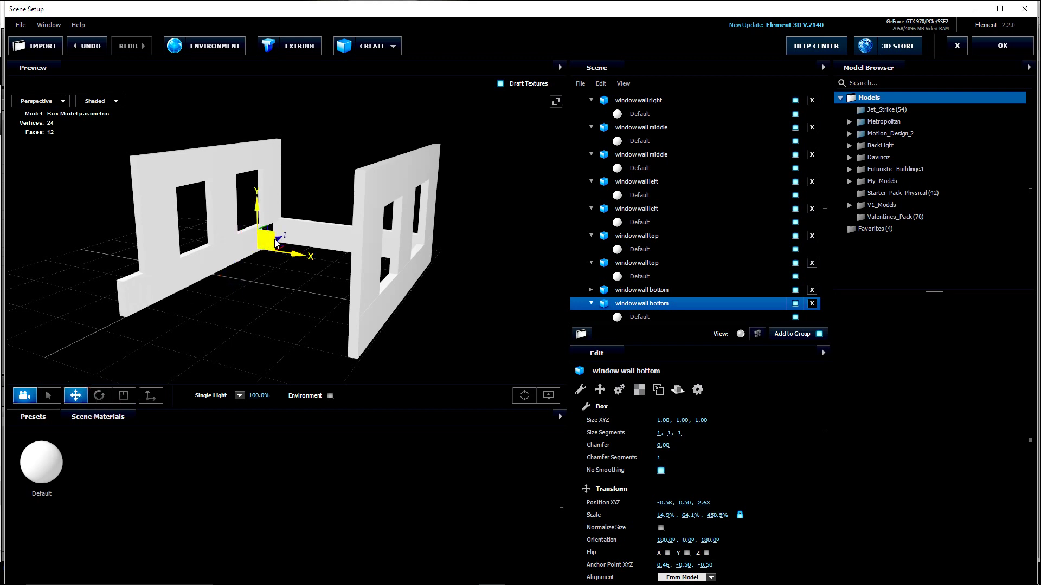
drag(278, 238, 291, 233)
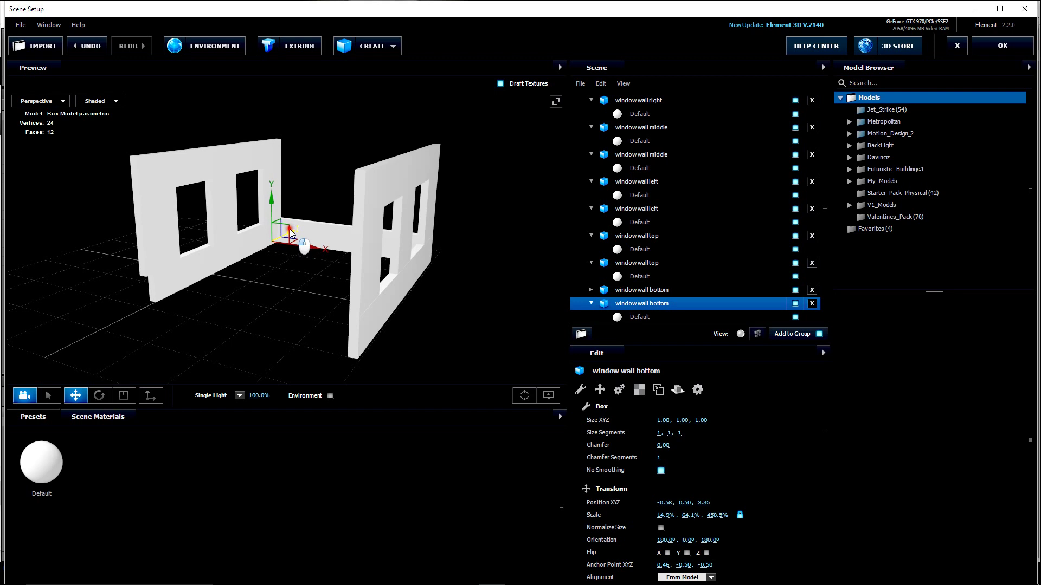
click(123, 395)
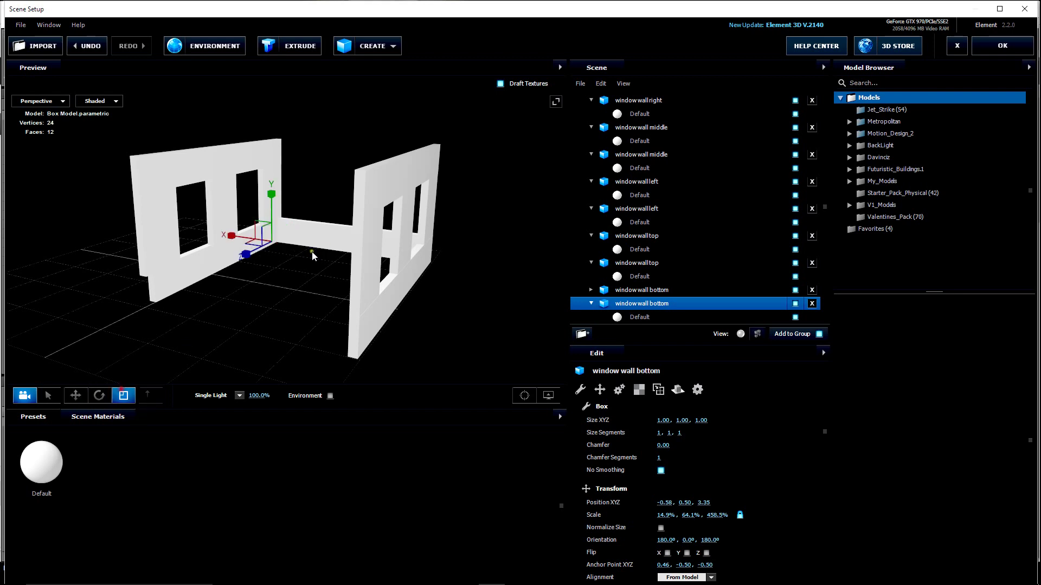
drag(250, 253, 243, 261)
Duplicate the window wall bottom, undo a stray resize, and set the copy's Y scale to 267.2%
key(ctrl+d)
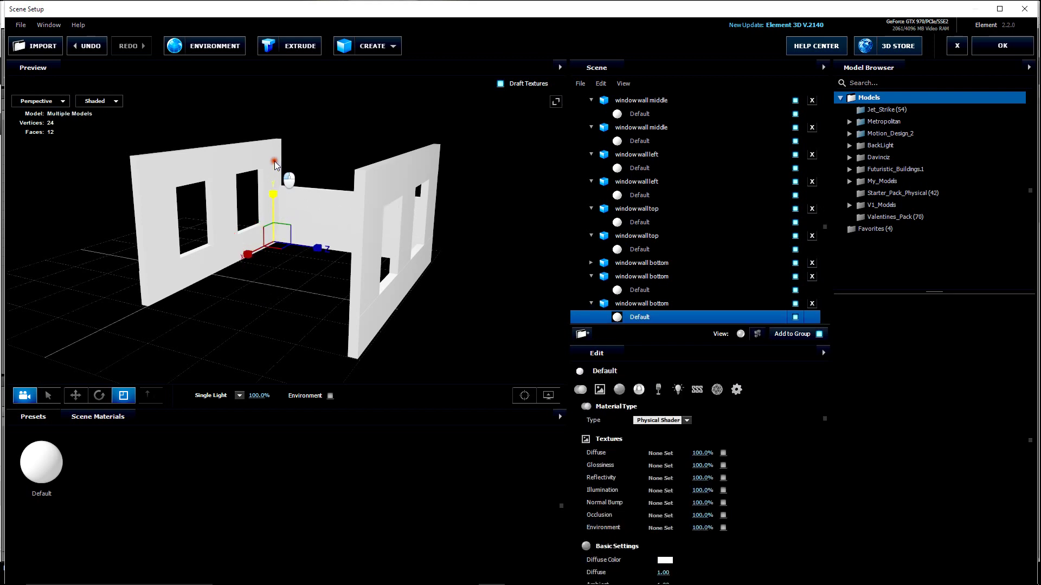
drag(274, 158, 275, 185)
click(82, 46)
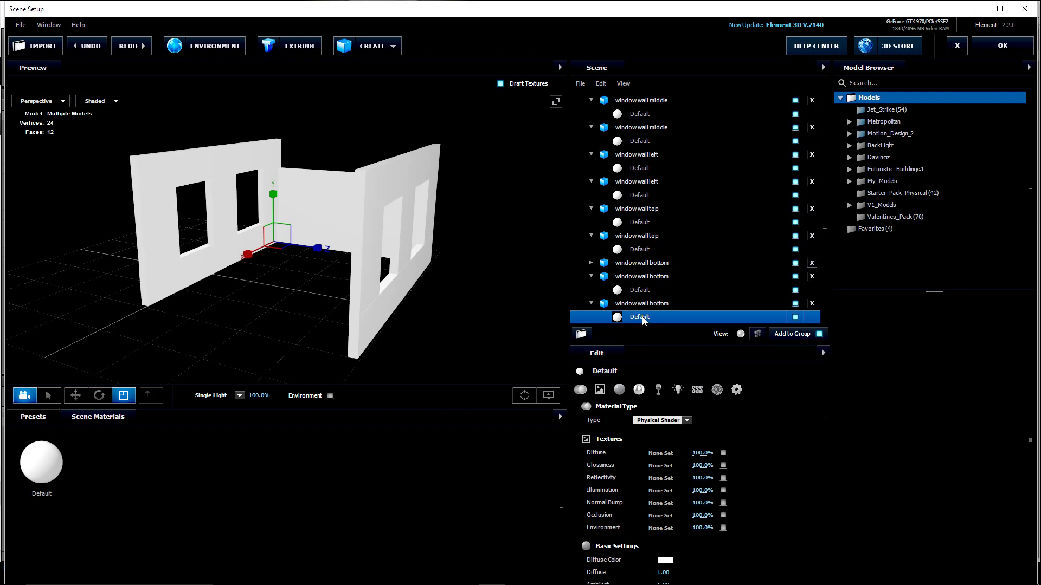
click(630, 303)
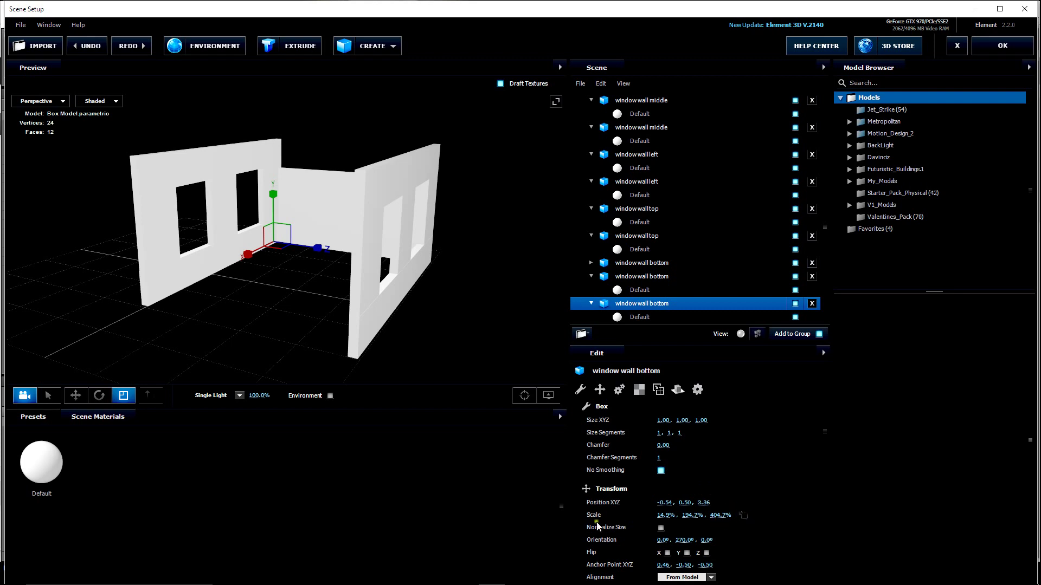
drag(693, 515, 741, 487)
drag(276, 339, 311, 328)
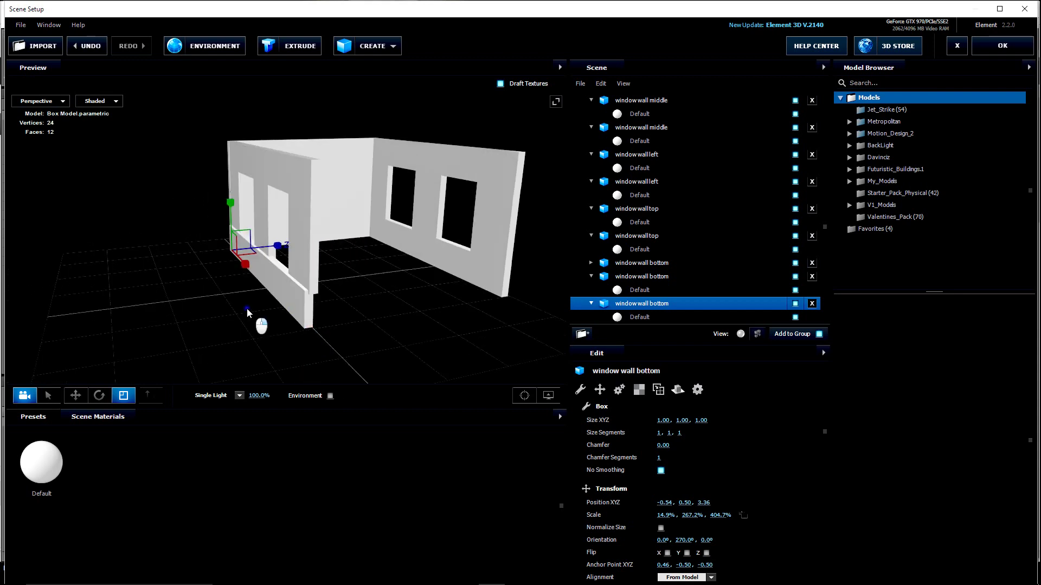
Try shifting the whole wall group along X, then undo the move
click(246, 307)
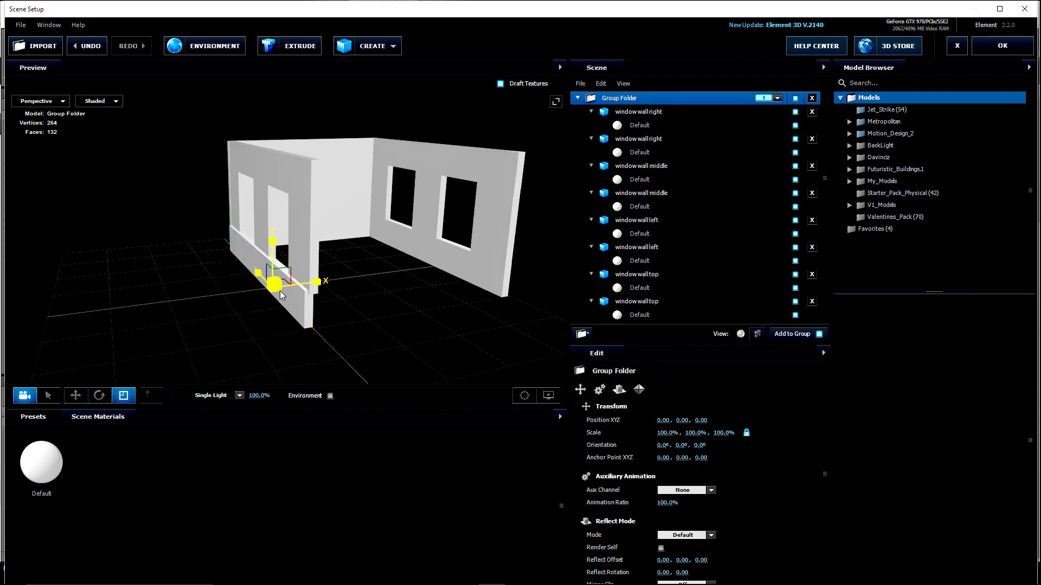
click(76, 395)
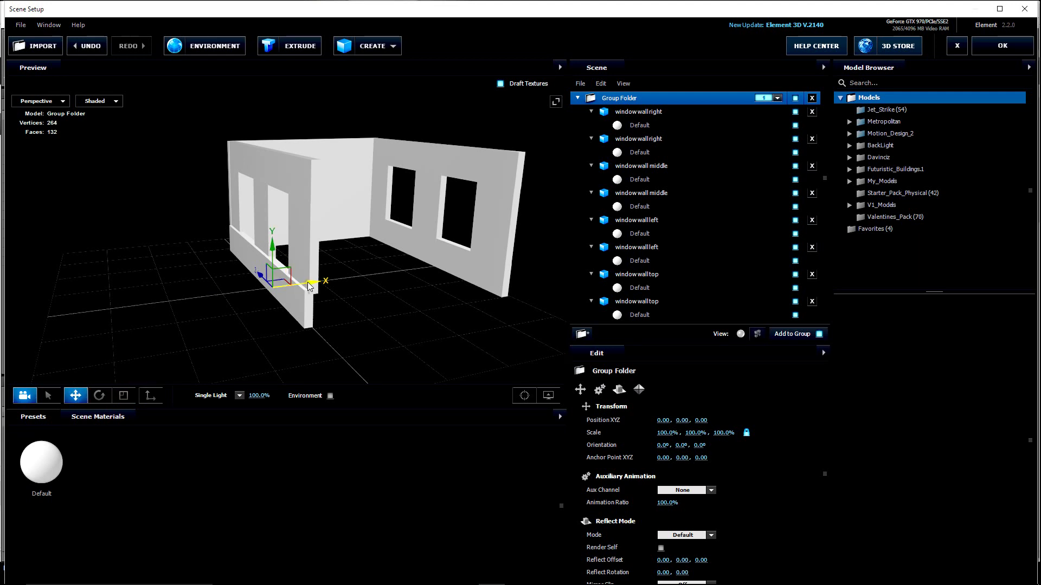
drag(309, 286, 321, 290)
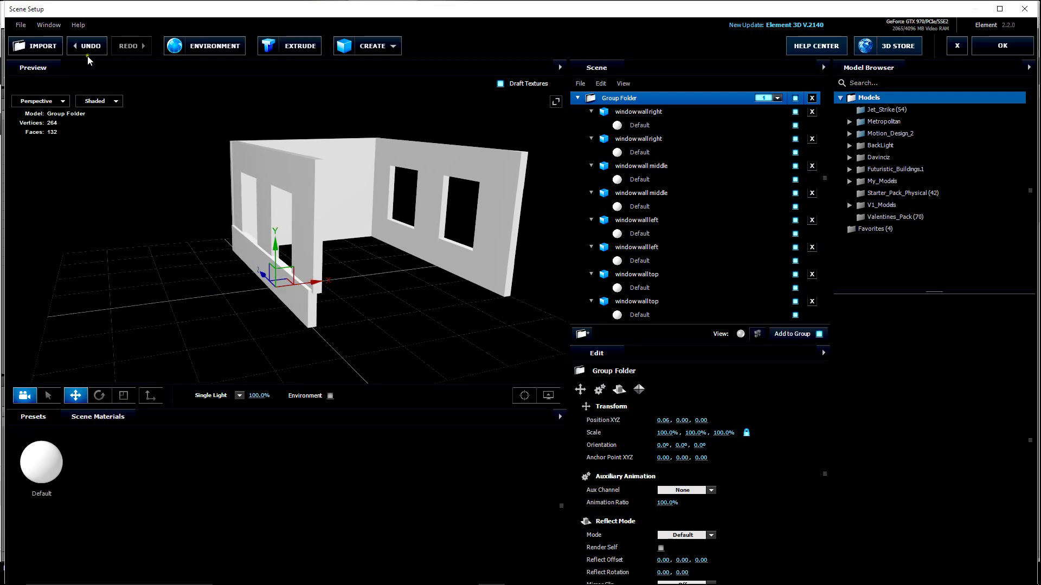
click(88, 46)
Select the bottom wall piece, nudge it slightly along X, and view the room head-on
right_click(301, 321)
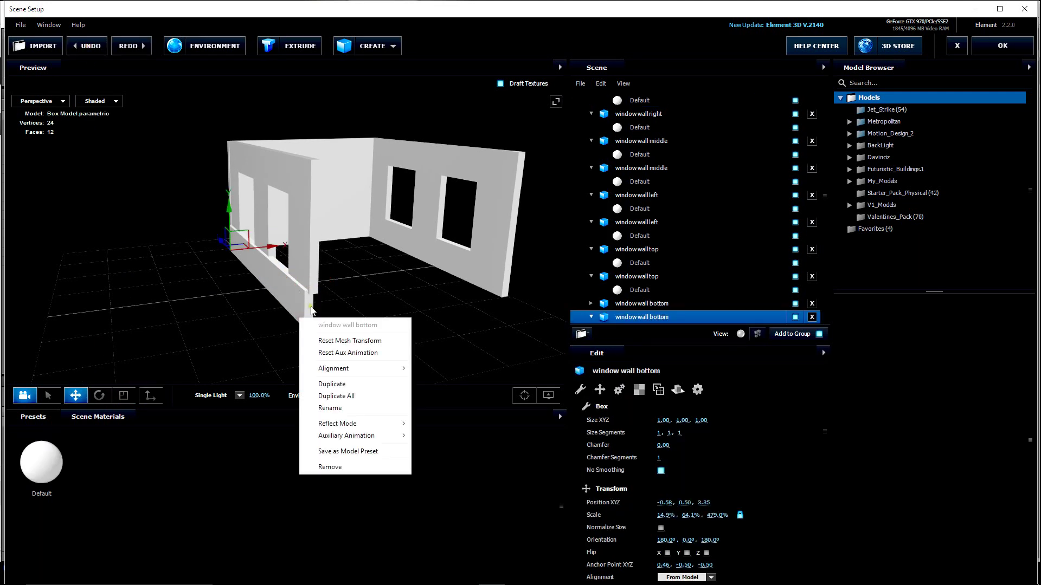
click(281, 264)
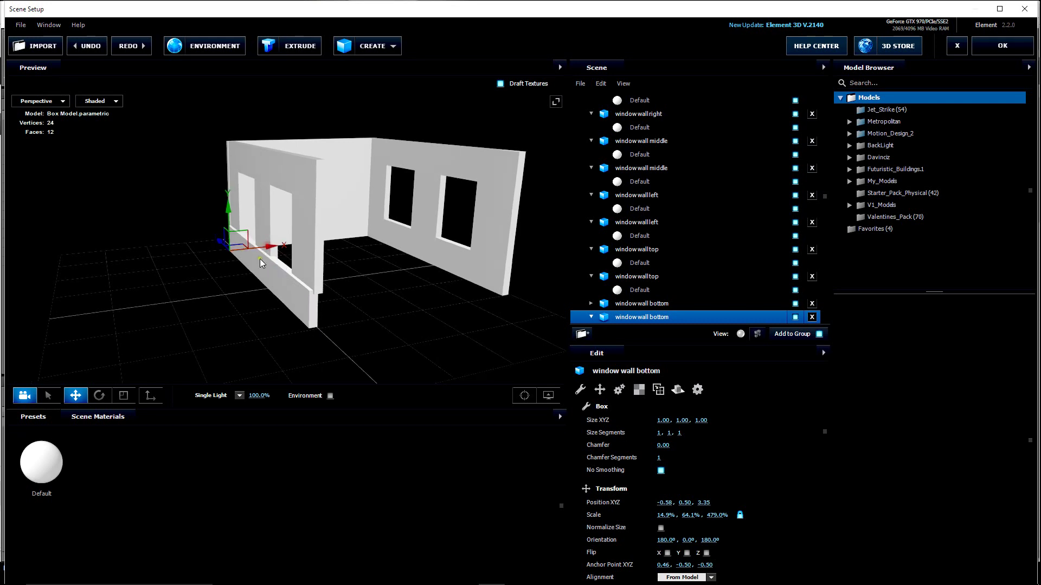
click(304, 307)
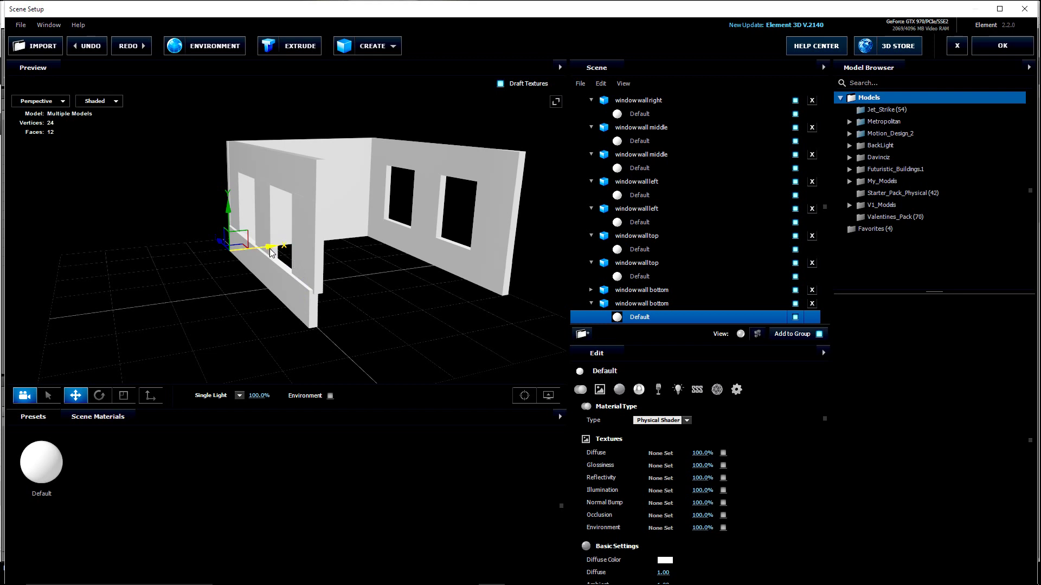
drag(273, 252, 274, 251)
drag(462, 281, 357, 285)
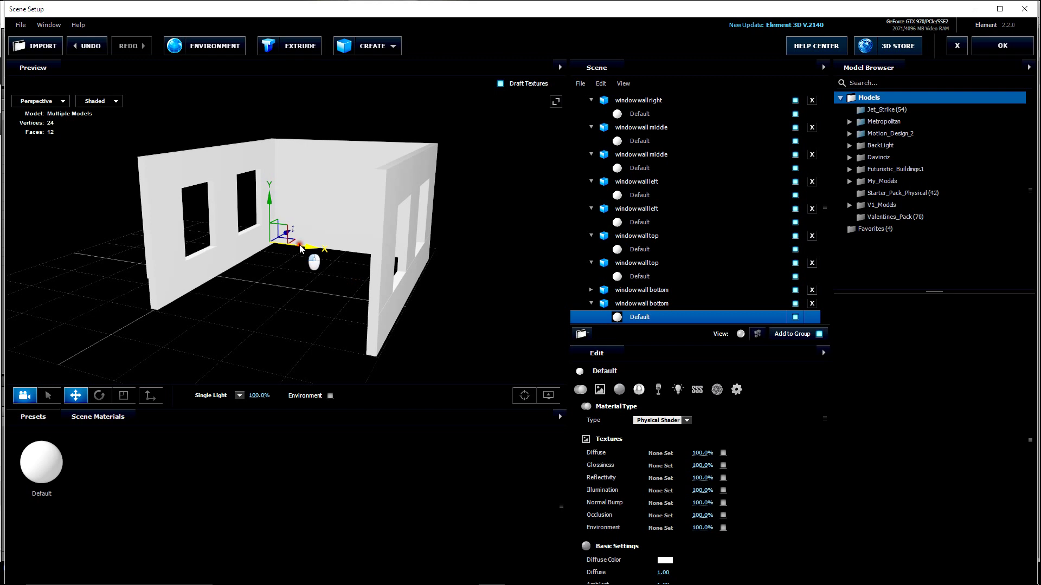
mouse_move(305, 321)
mouse_down()
mouse_move(320, 322)
mouse_move(313, 329)
mouse_up()
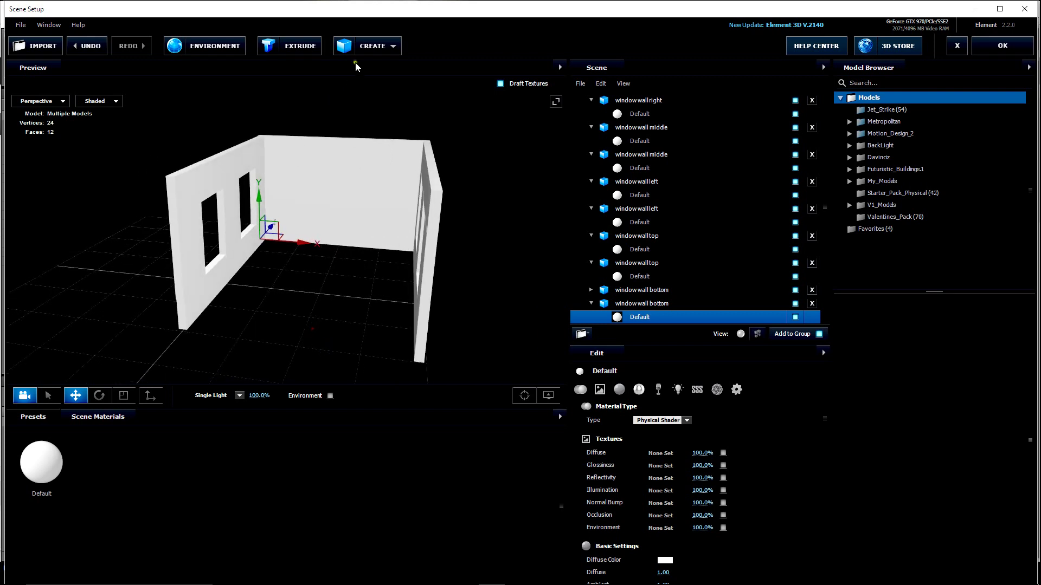
Add a plane primitive and slide it under the room toward the back wall
click(371, 51)
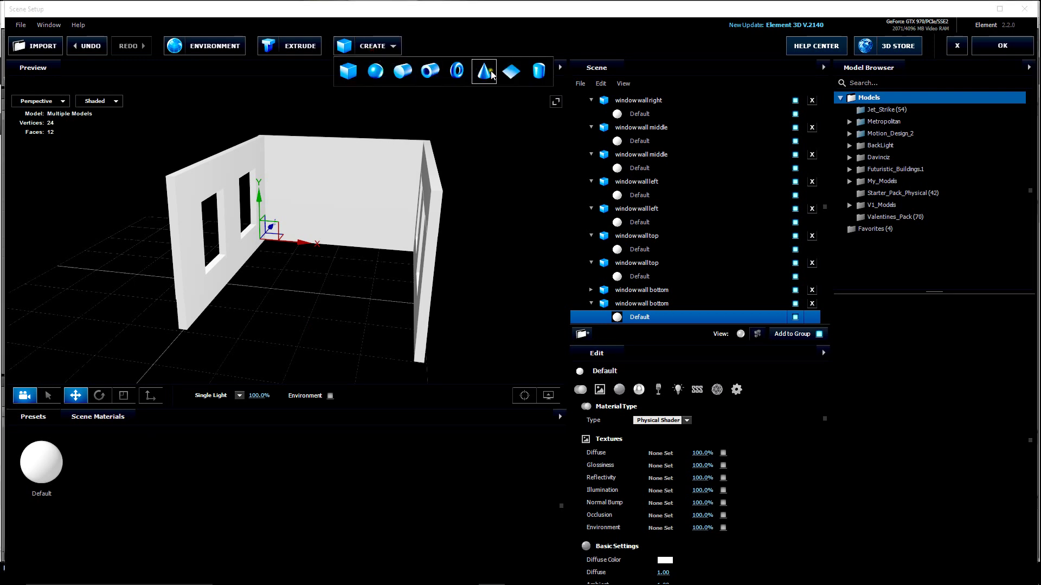
click(485, 71)
drag(271, 288, 399, 248)
click(123, 396)
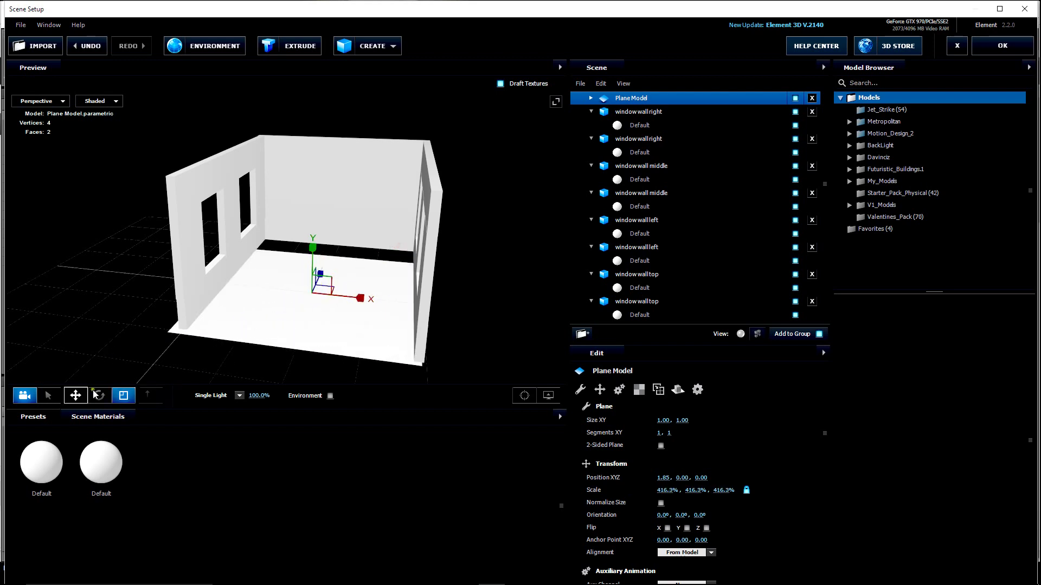
click(76, 395)
drag(320, 282, 328, 270)
Stretch and centre the floor plane, then raise a copy to Y 2.65 as the ceiling
key(r)
click(76, 395)
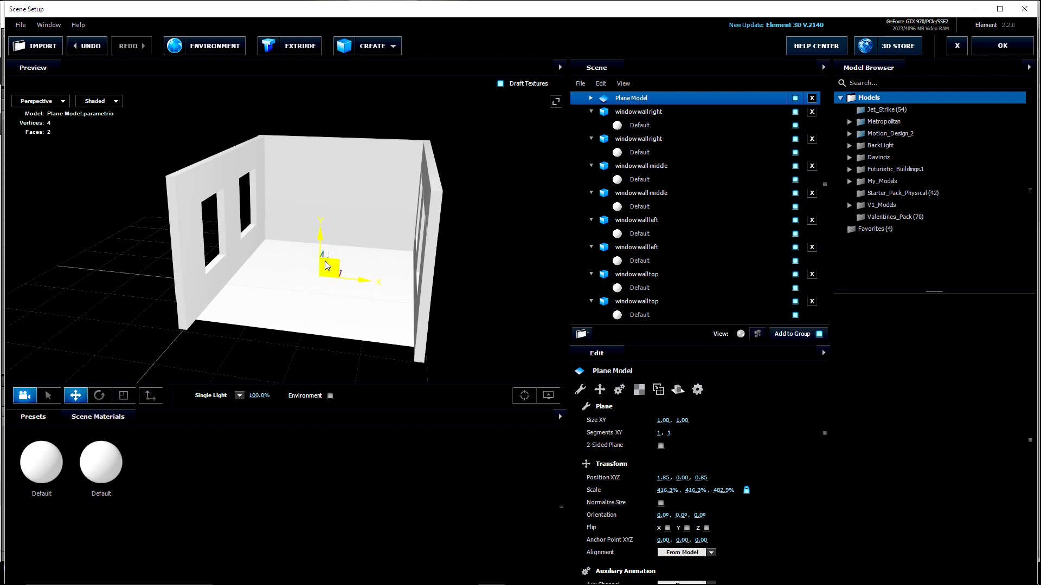
drag(328, 262, 327, 269)
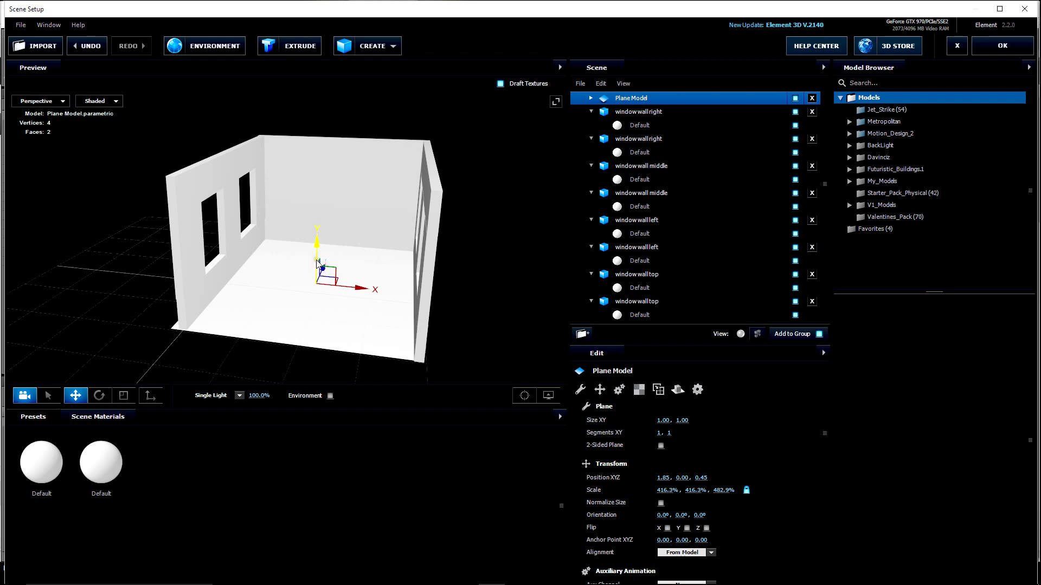
drag(317, 241, 325, 132)
drag(496, 271, 504, 247)
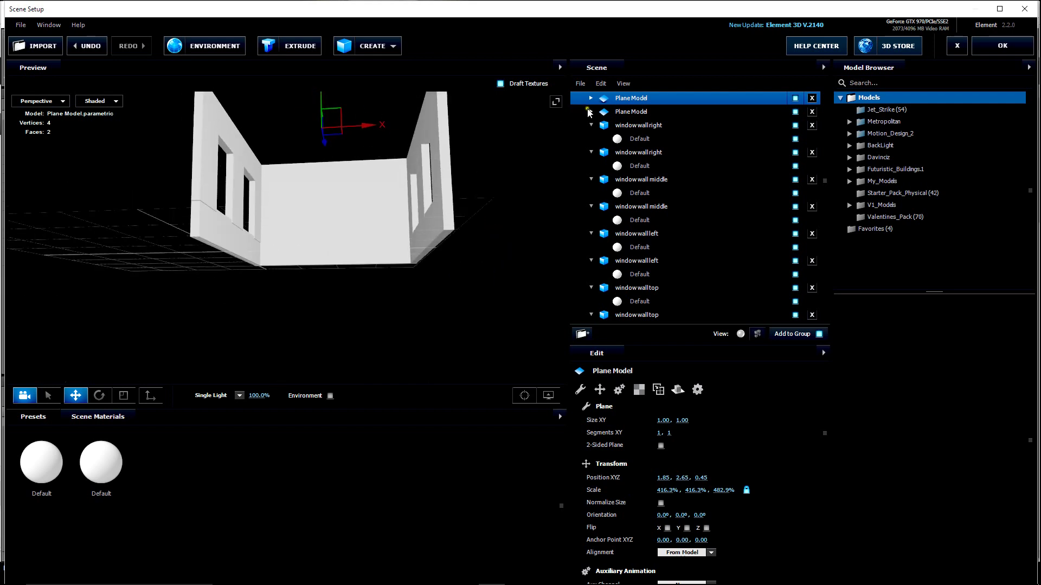
Rename the upper plane to 'ceiling'
click(590, 98)
double_click(627, 99)
text(ceiling)
key(Return)
Enable Draw Backfaces on the ceiling's Default material
click(648, 111)
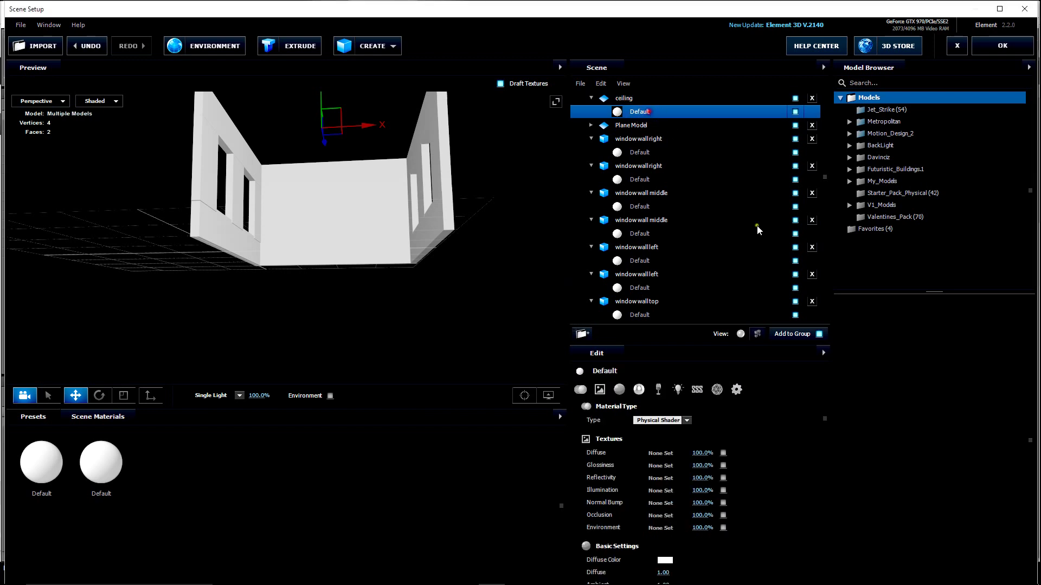
drag(830, 432, 840, 567)
click(660, 560)
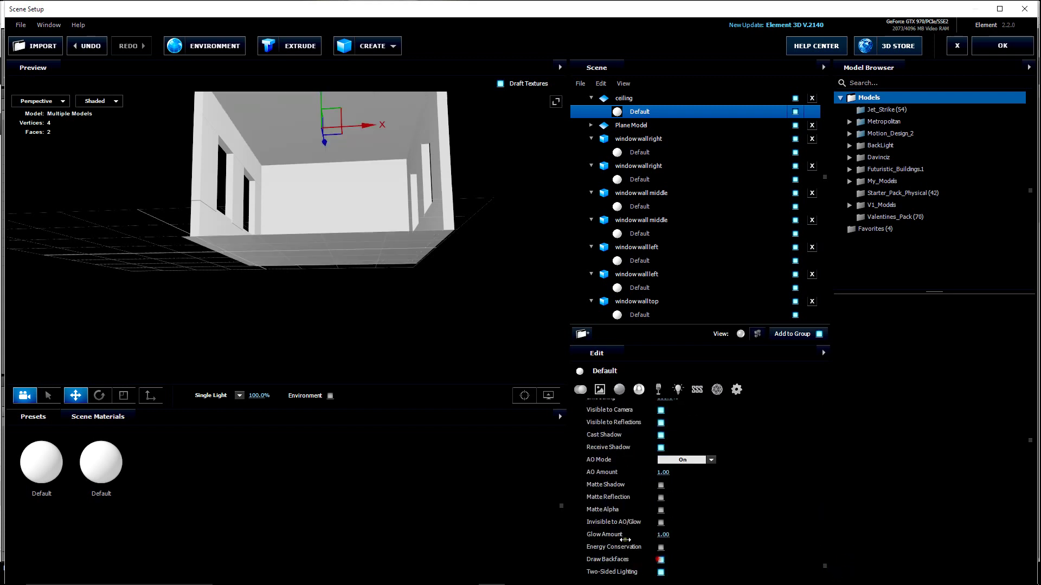
drag(351, 287, 360, 324)
scroll(359, 267, up, 5)
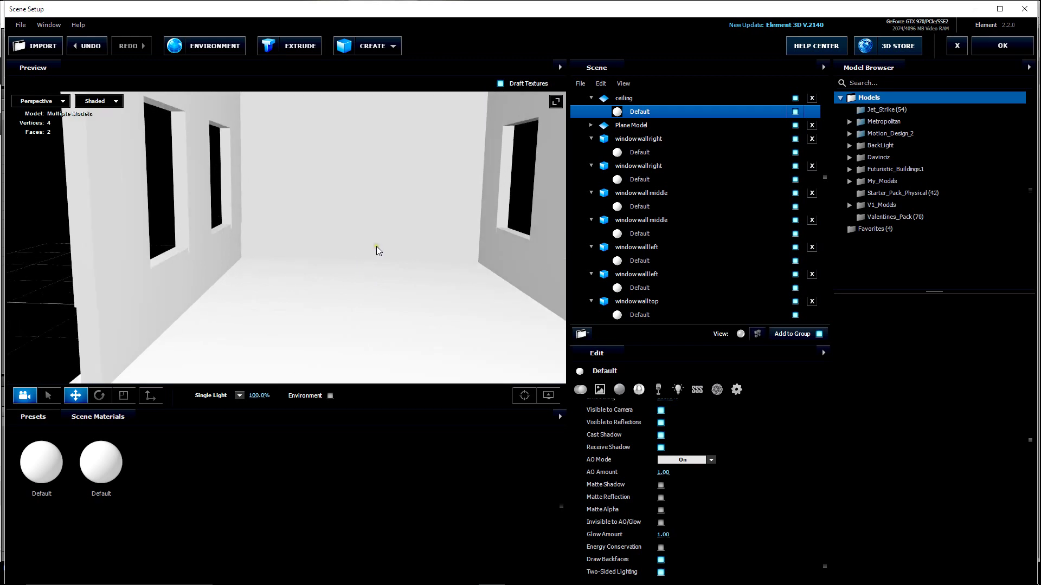
drag(378, 249, 304, 262)
click(80, 324)
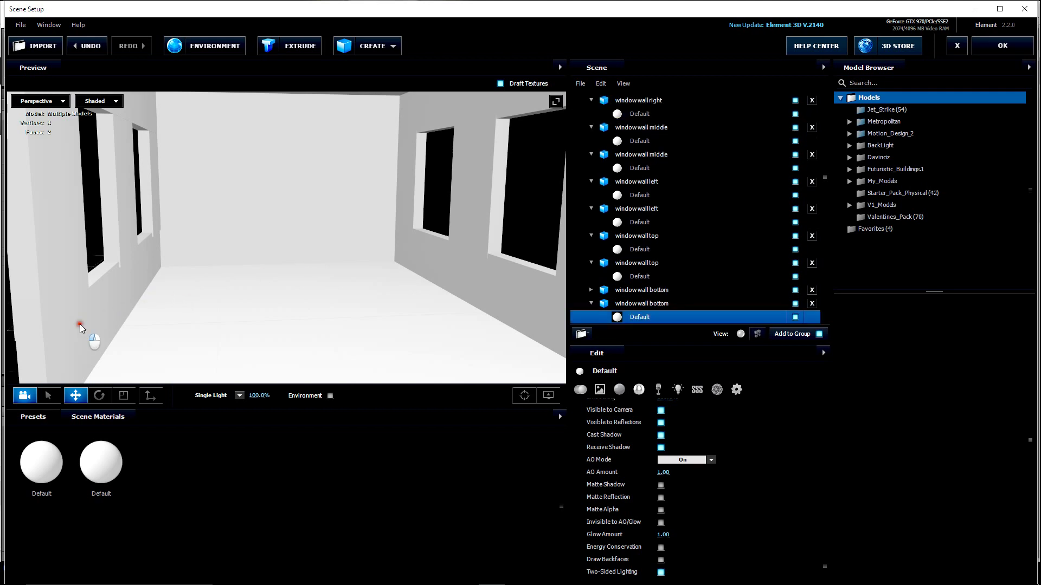
drag(183, 267, 183, 267)
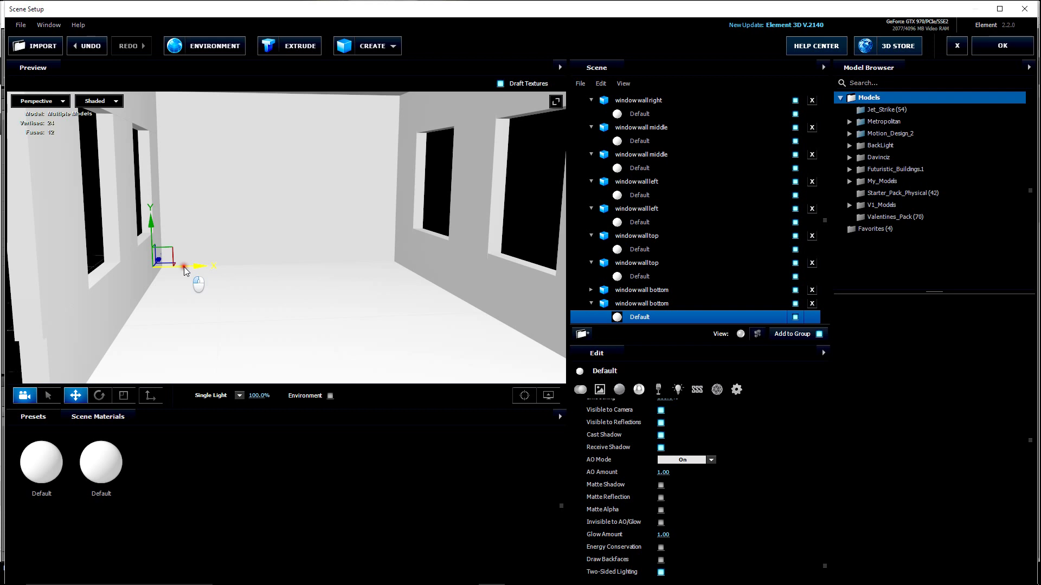
drag(293, 272, 284, 269)
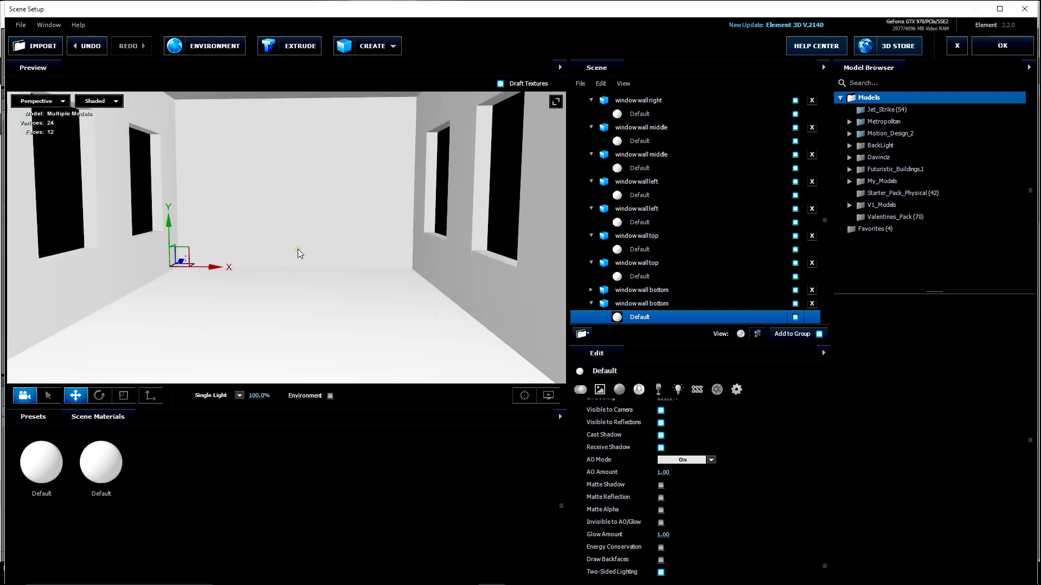
scroll(298, 249, down, 5)
mouse_move(284, 257)
mouse_down()
mouse_move(321, 267)
mouse_move(278, 261)
mouse_move(287, 259)
mouse_up()
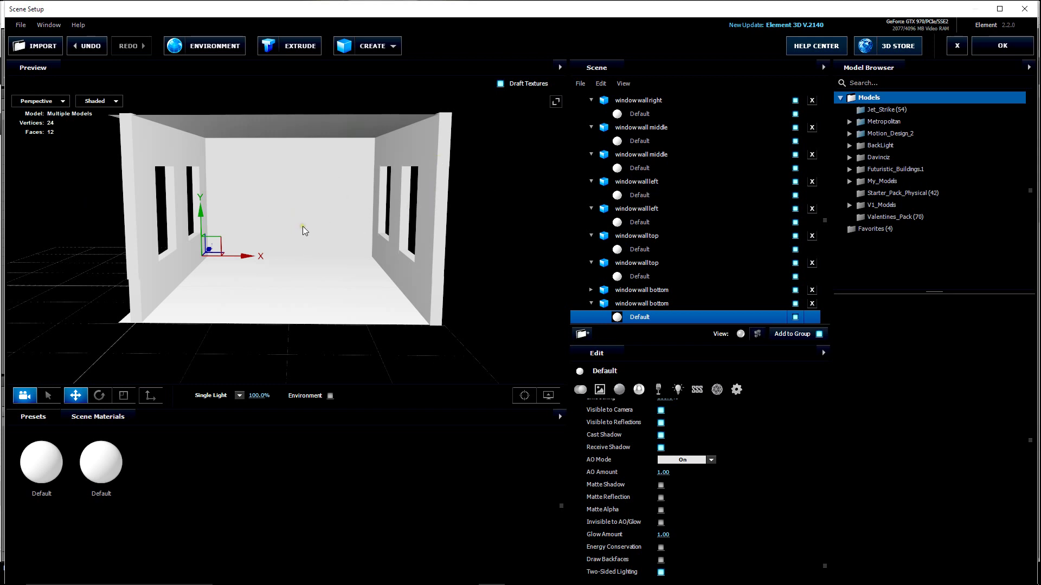
scroll(302, 230, down, 3)
drag(292, 239, 317, 240)
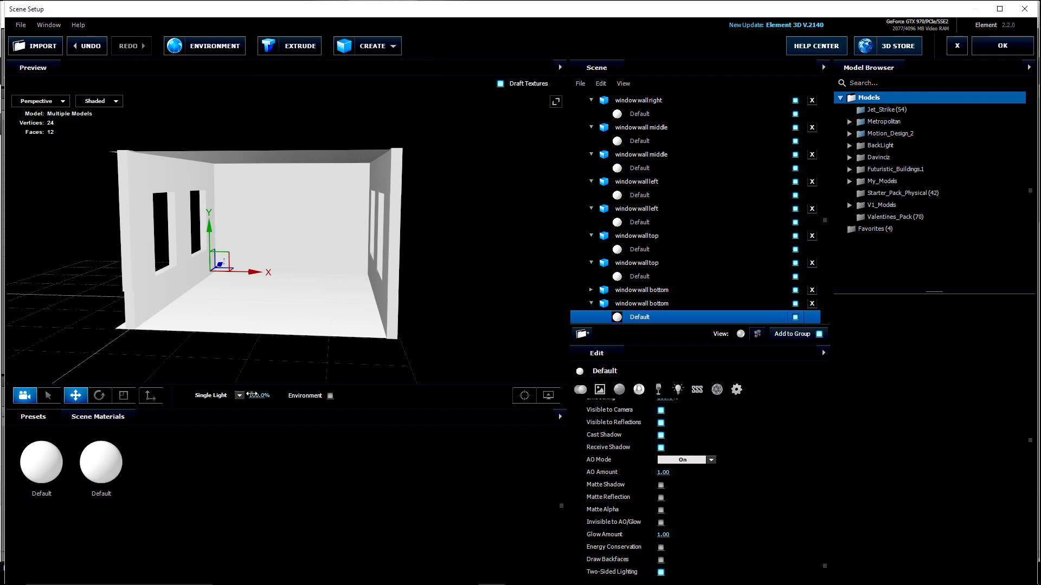
mouse_move(357, 581)
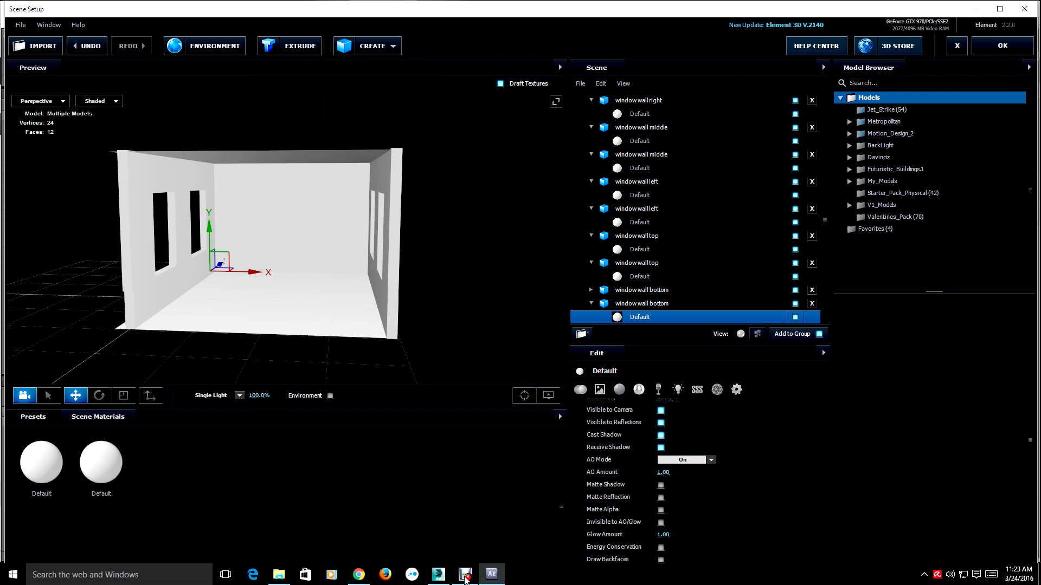